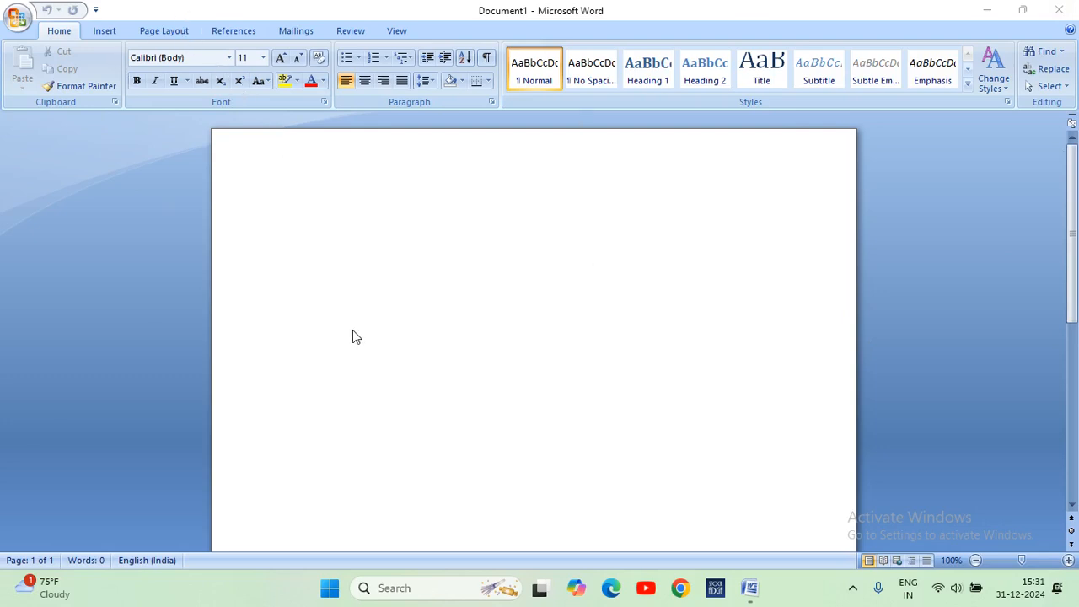
pyautogui.click(17, 20)
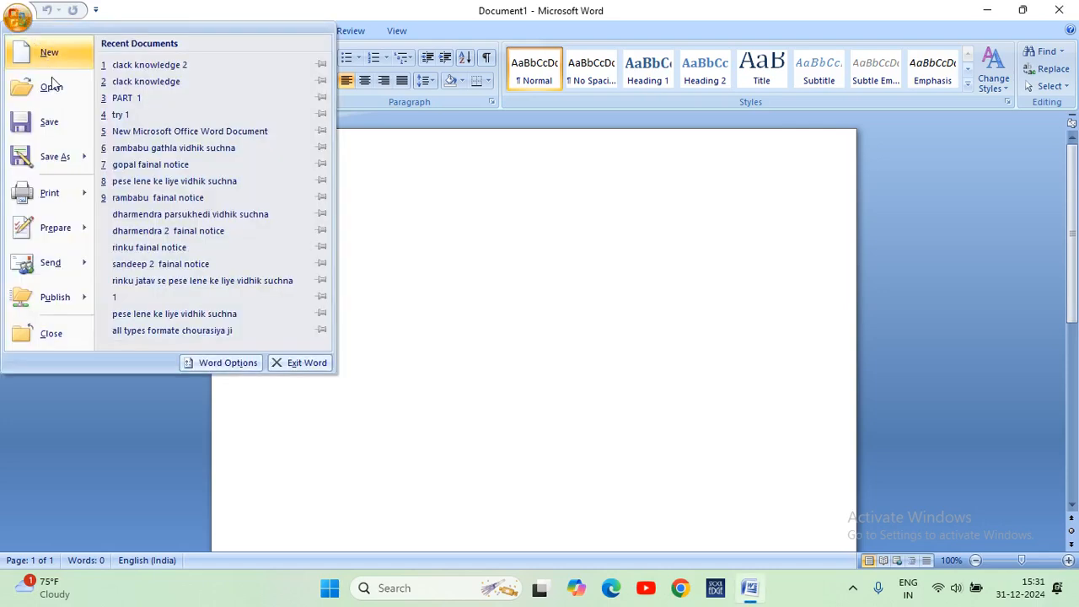
pyautogui.moveTo(77, 193)
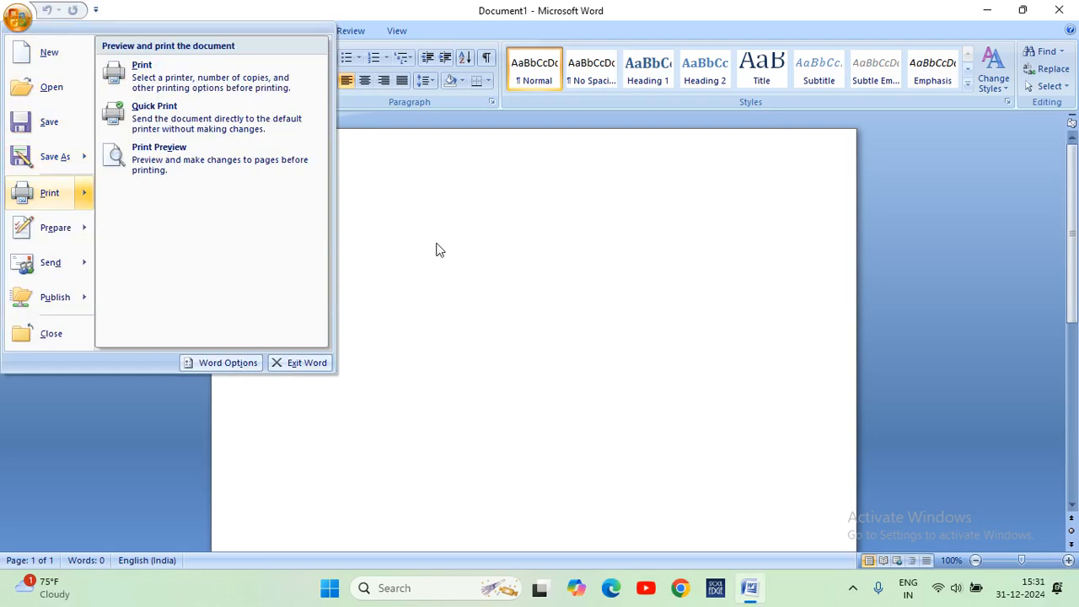
pyautogui.click(436, 242)
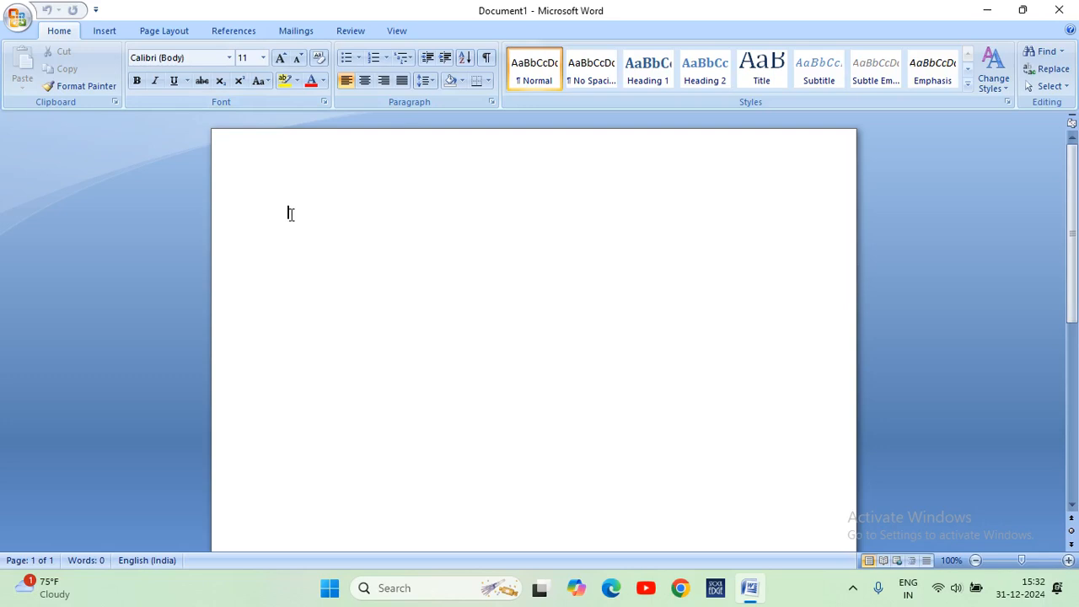
pyautogui.click(97, 34)
pyautogui.click(156, 32)
pyautogui.click(100, 31)
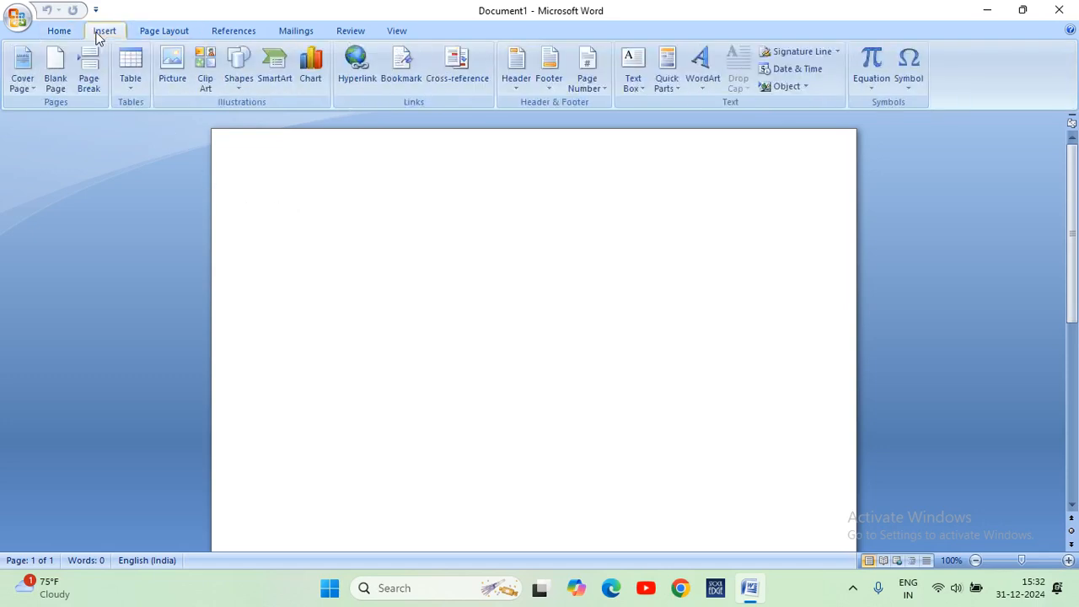
pyautogui.click(61, 31)
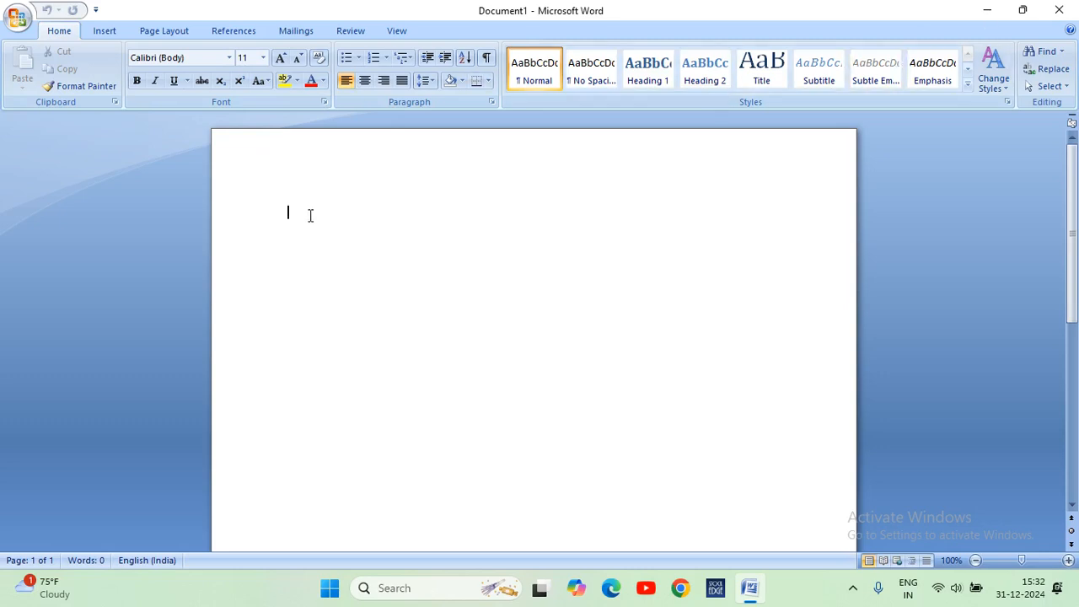
# Generate ten paragraphs of two-sentence sample text in the blank document with the formula =rand(10,2).
pyautogui.write('=')
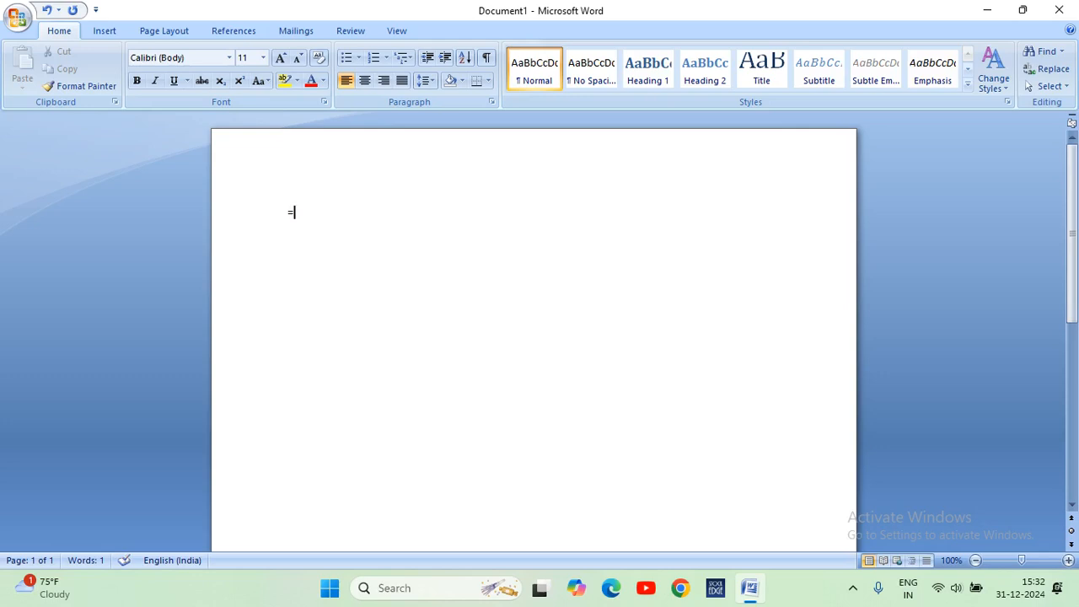
pyautogui.write('rand(10,2)')
pyautogui.press('Return')
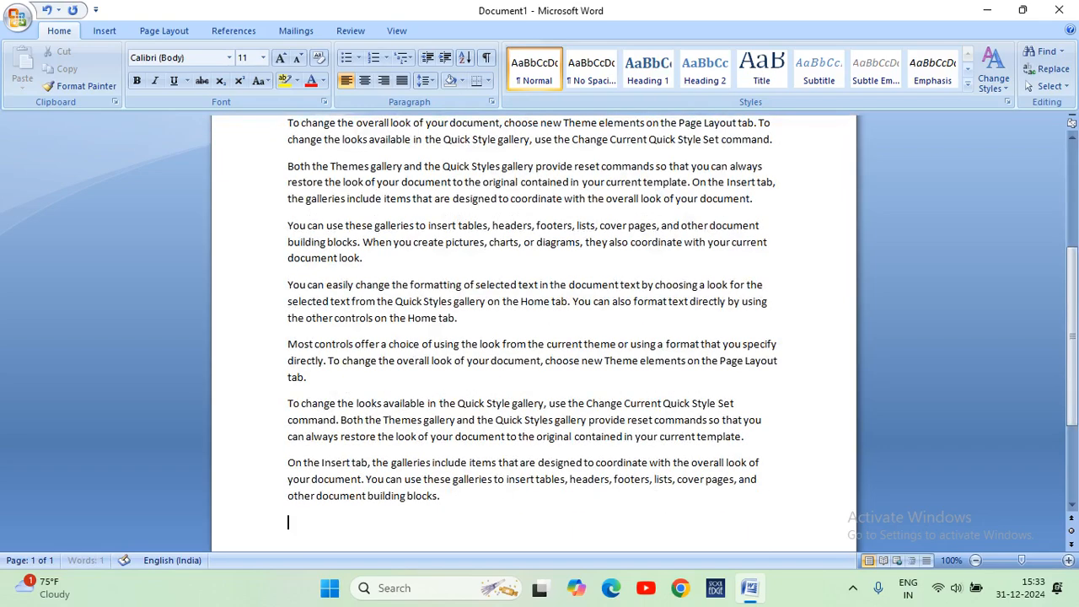
# Add the words "Clack knowledge" at the end of the first paragraph, after "building blocks.".
pyautogui.scroll(5, 577, 380)
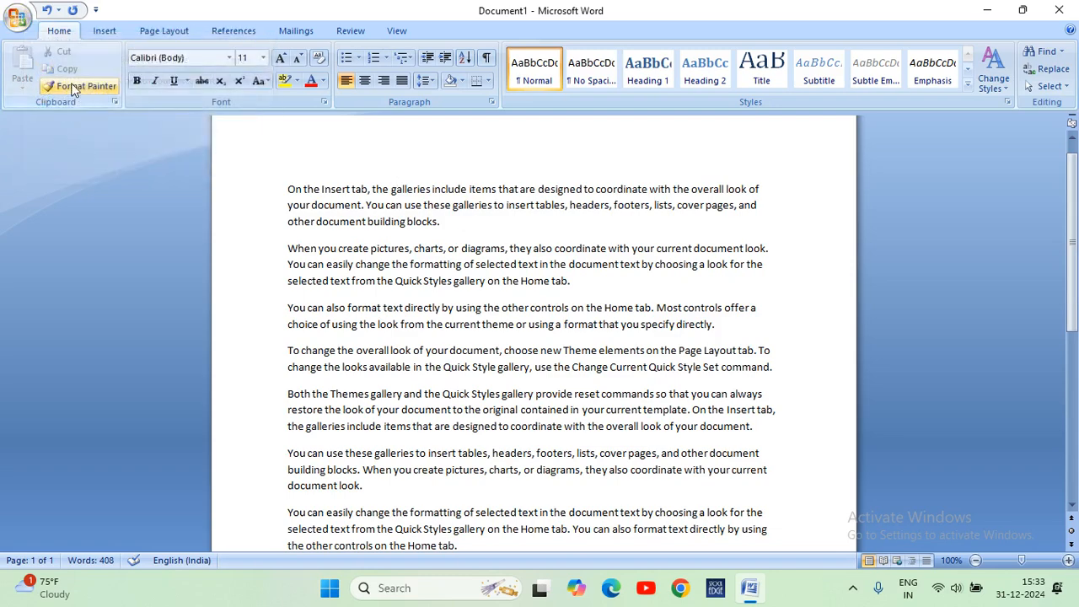
pyautogui.moveTo(455, 222); pyautogui.dragTo(285, 187)
pyautogui.click(479, 220)
pyautogui.write('Clack kno')
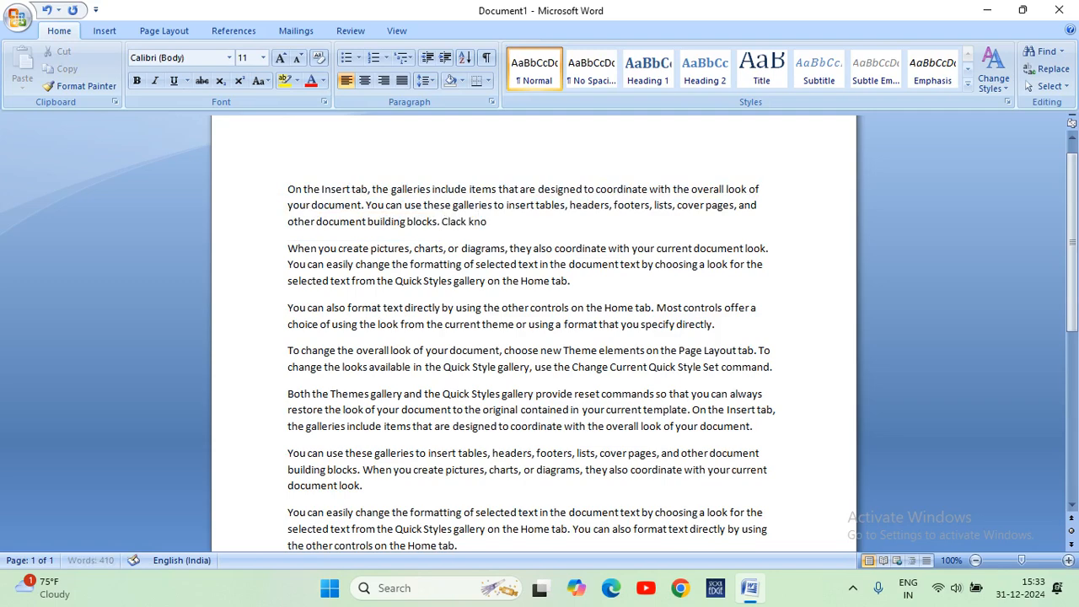
pyautogui.write('wledge')
pyautogui.moveTo(536, 226); pyautogui.dragTo(449, 230)
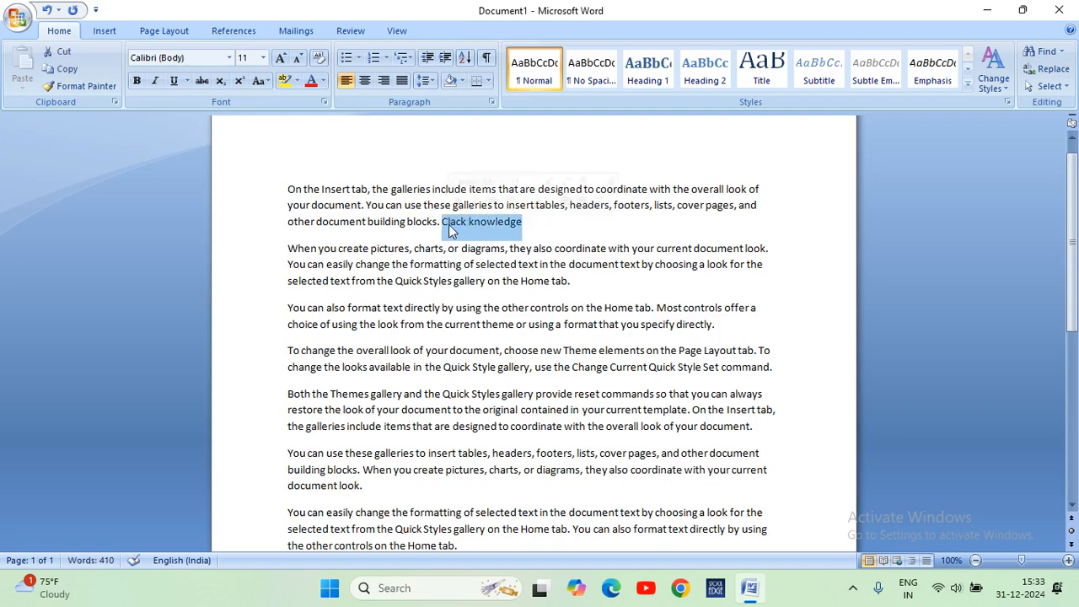
pyautogui.click(555, 233)
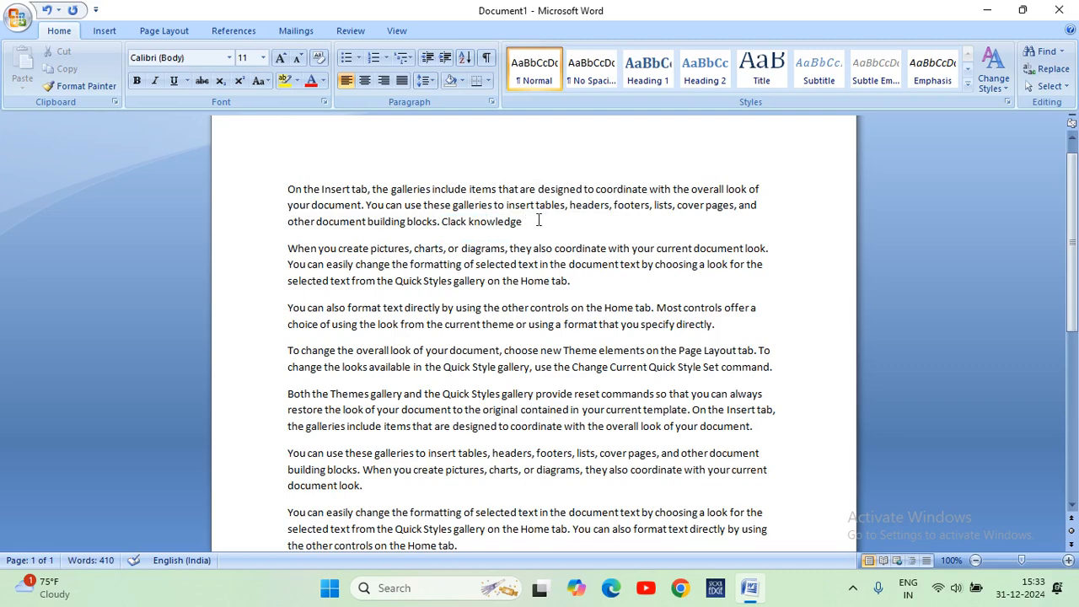
pyautogui.moveTo(533, 221)
pyautogui.mouseDown()
pyautogui.moveTo(441, 224)
pyautogui.moveTo(308, 191)
pyautogui.moveTo(523, 221)
pyautogui.mouseUp()
pyautogui.hotkey('ctrl', 'a')
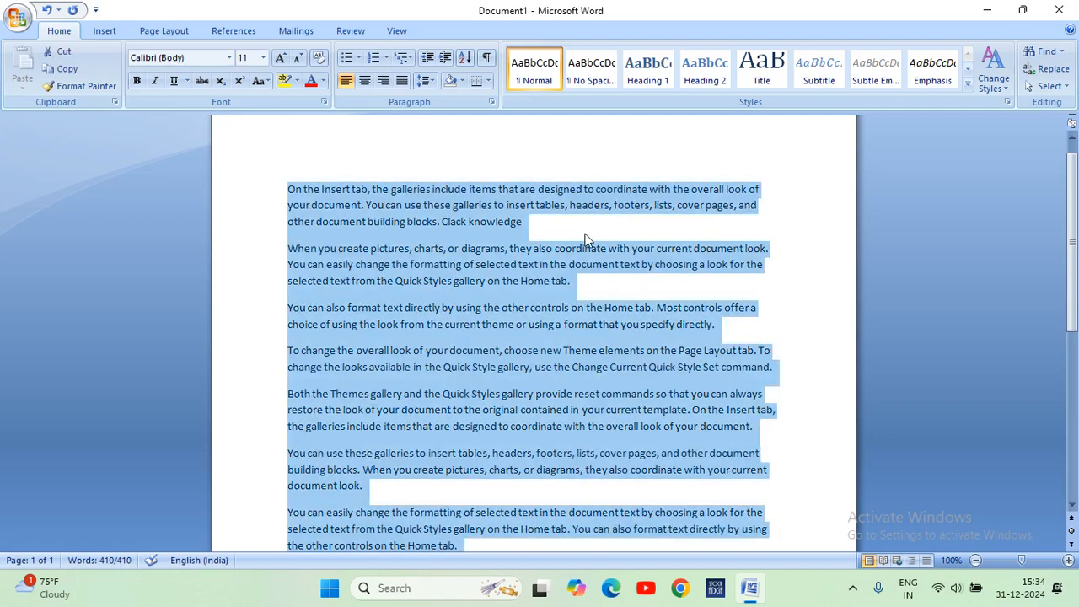
pyautogui.click(559, 231)
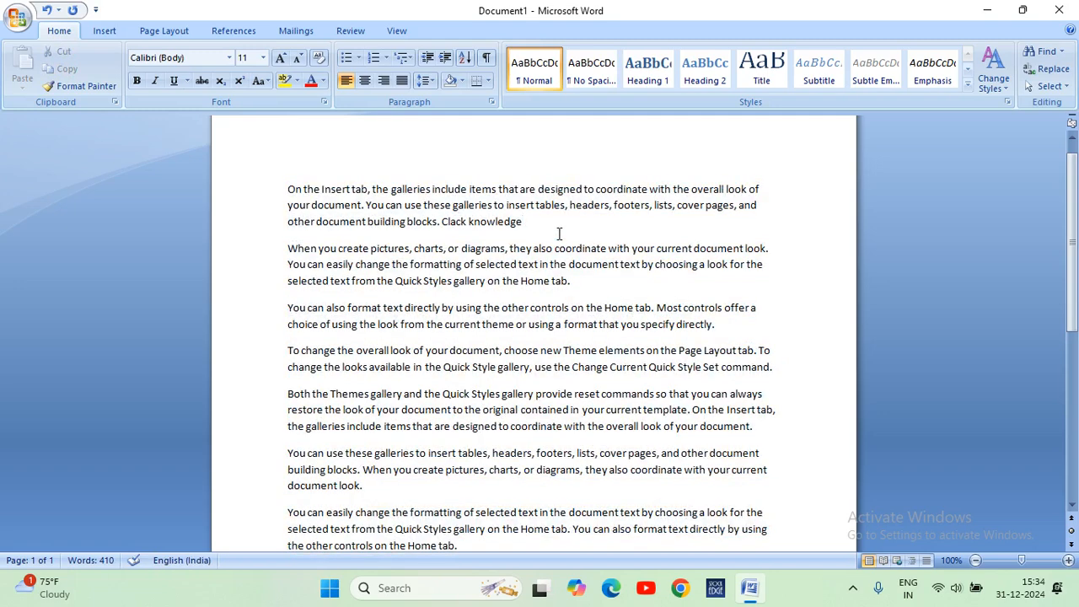
pyautogui.moveTo(536, 229); pyautogui.dragTo(448, 236)
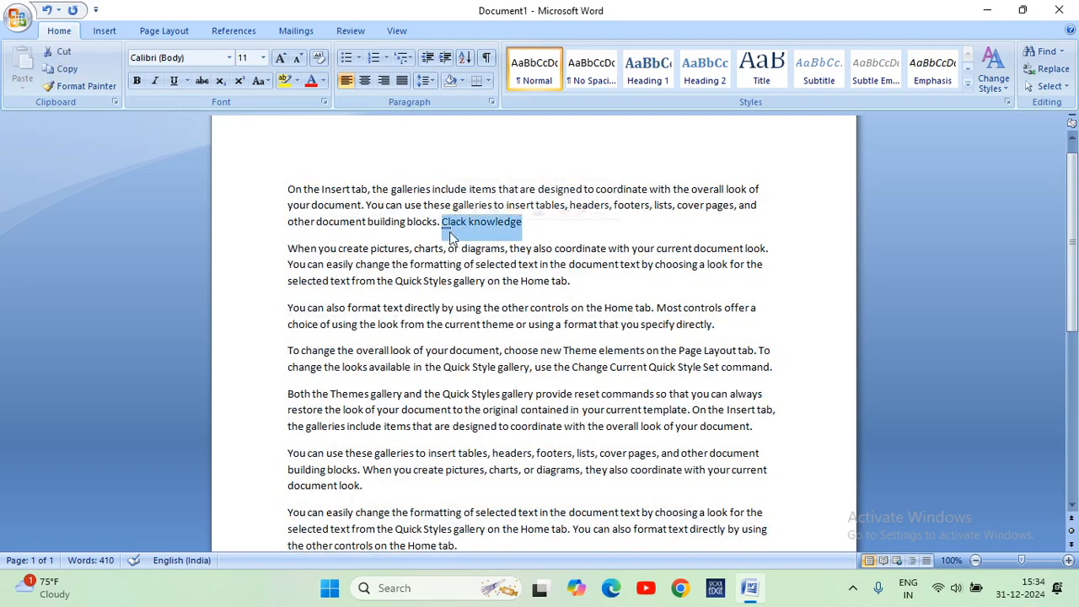
pyautogui.click(542, 229)
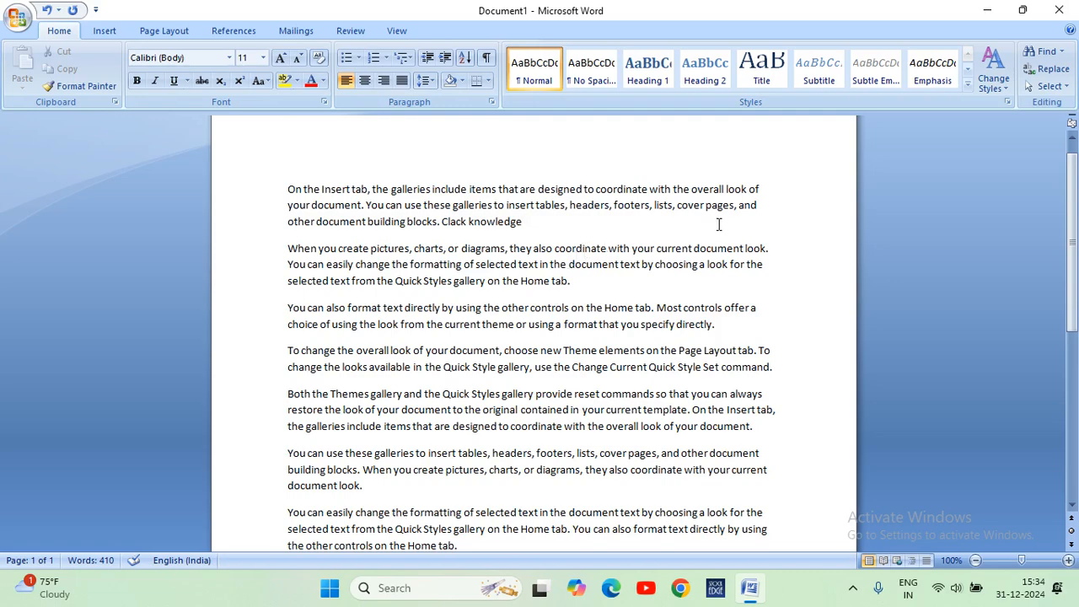
pyautogui.click(764, 206)
# Copy "Clack knowledge" from the end of the first paragraph and paste it after "overall look of" in the same paragraph.
pyautogui.moveTo(542, 222); pyautogui.dragTo(443, 223)
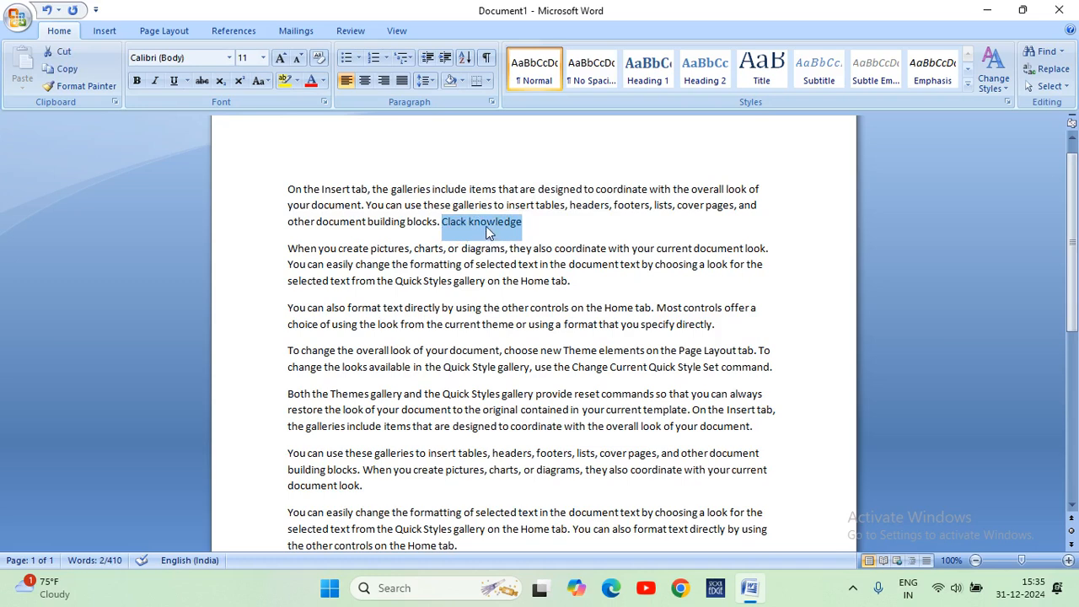
pyautogui.click(65, 71)
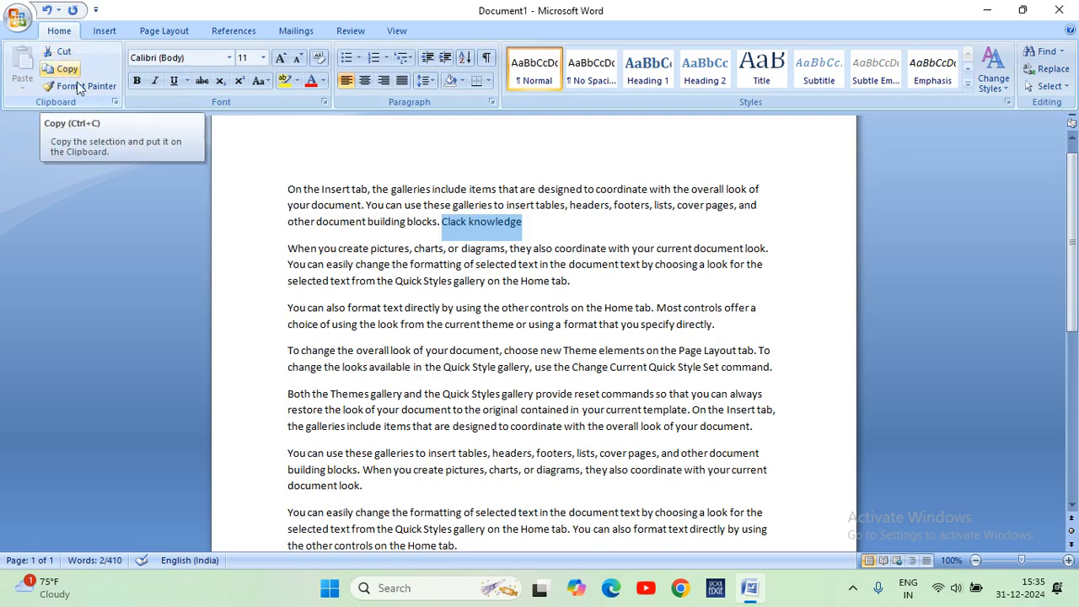
pyautogui.rightClick(456, 227)
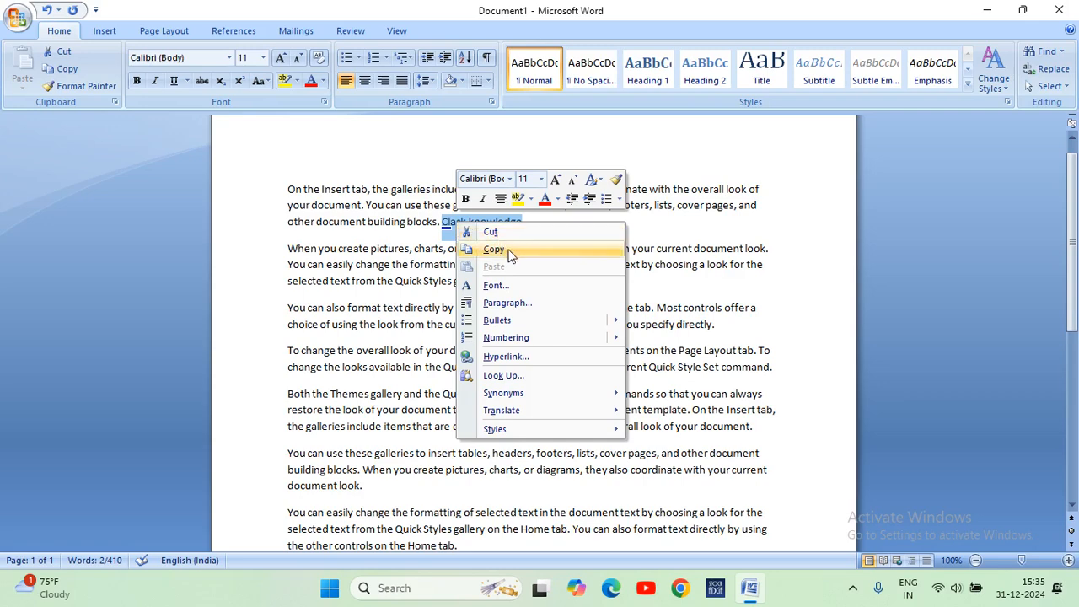
pyautogui.press('Escape')
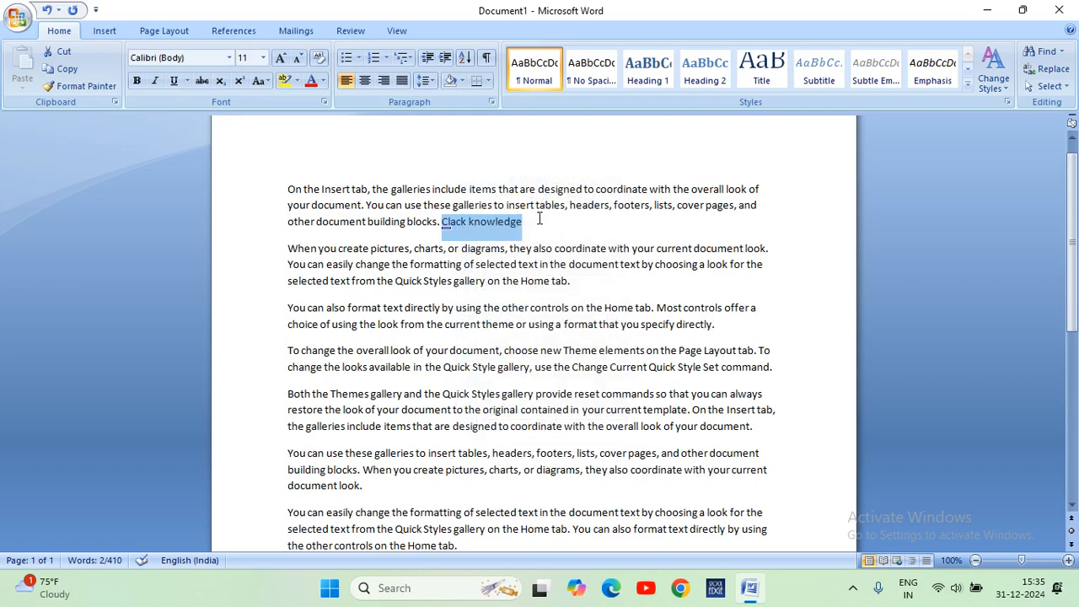
pyautogui.rightClick(475, 227)
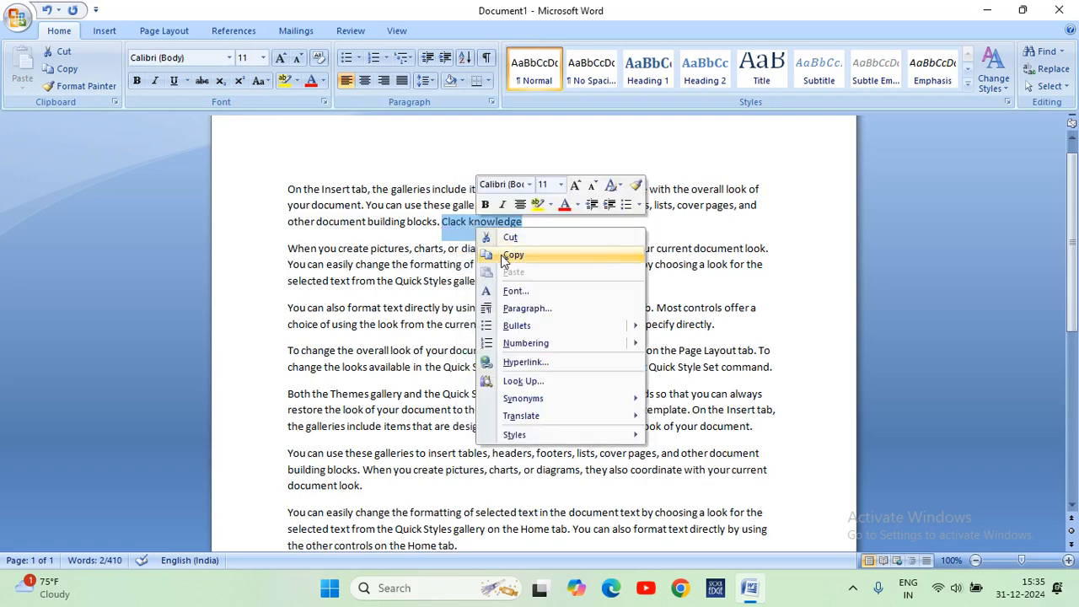
pyautogui.click(501, 255)
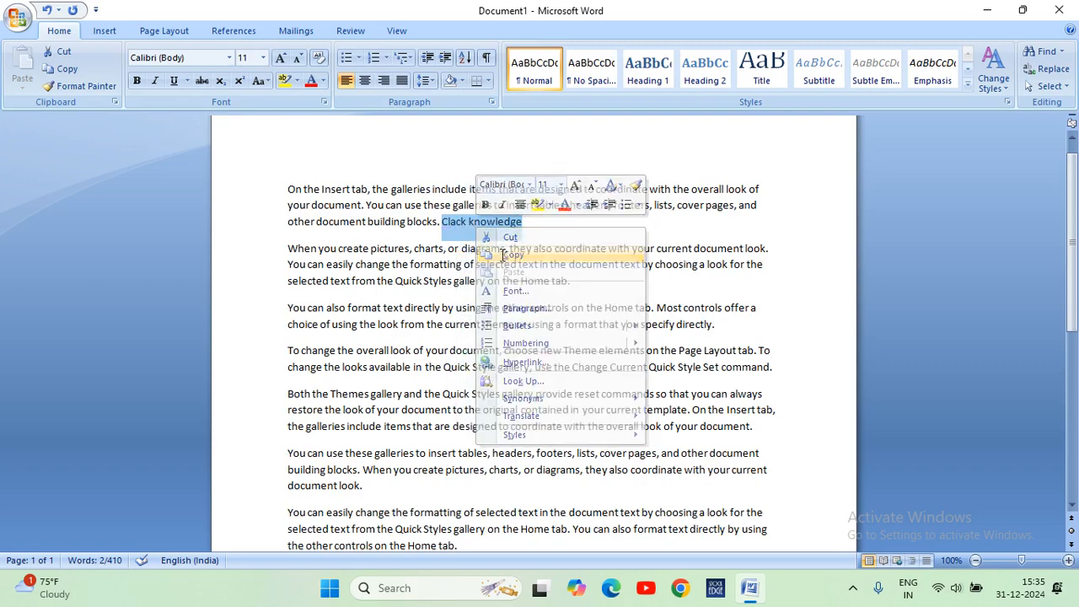
pyautogui.click(768, 193)
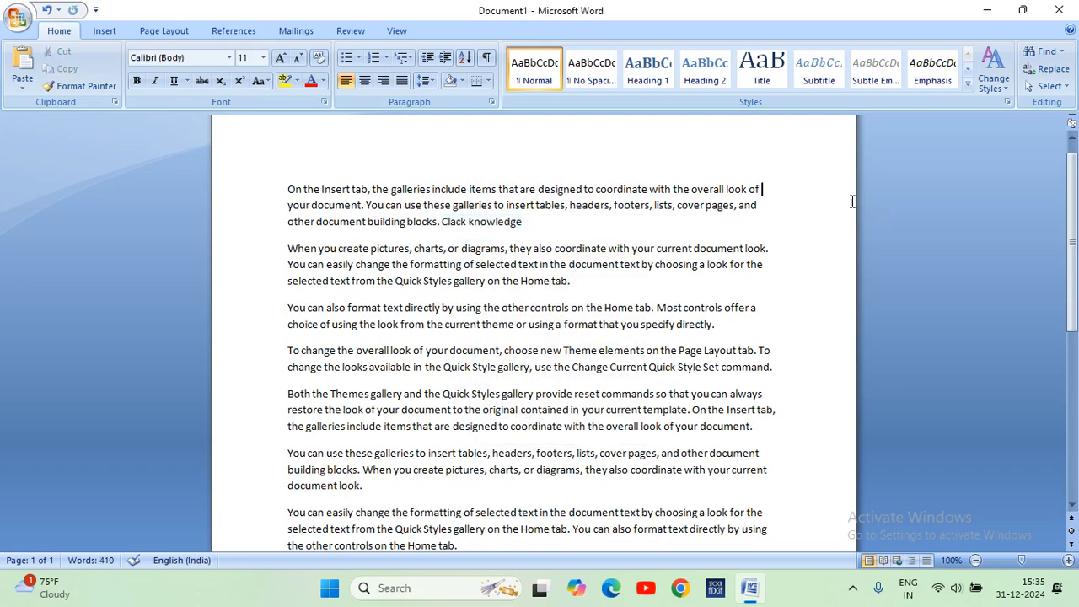
pyautogui.rightClick(769, 188)
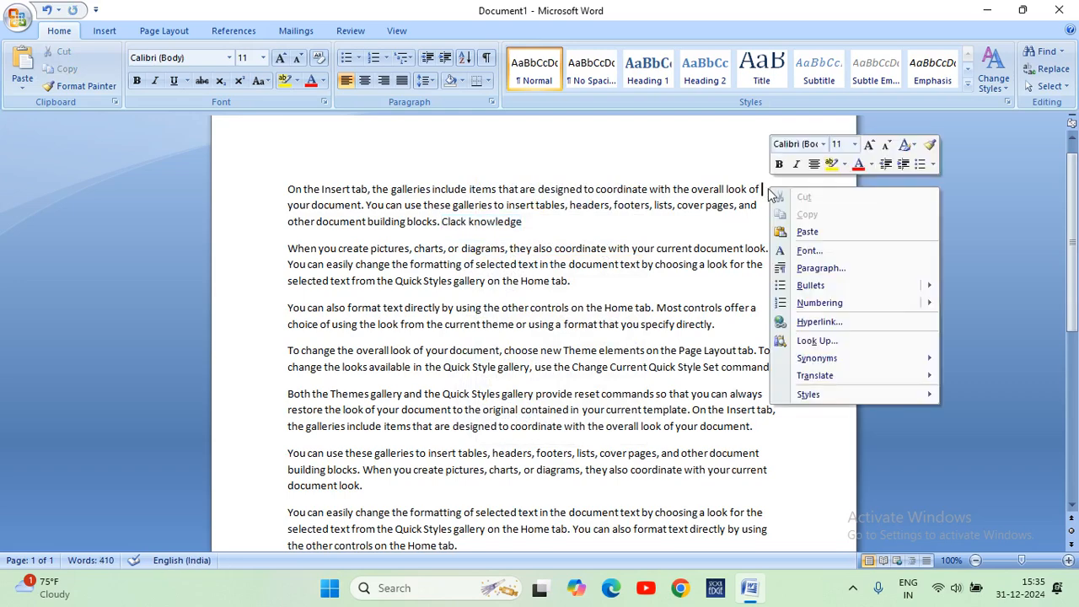
pyautogui.click(800, 236)
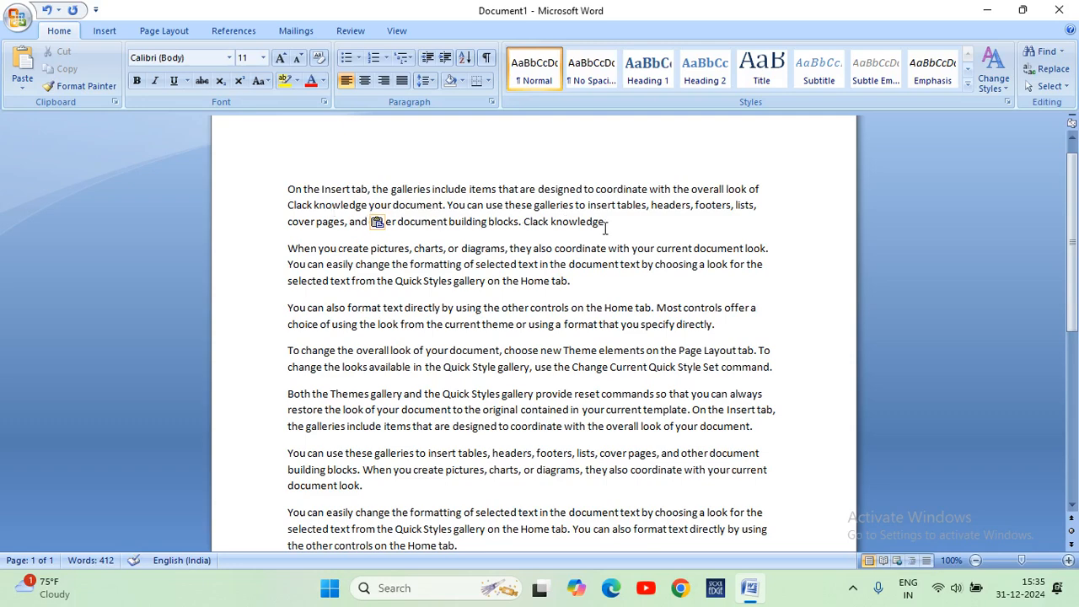
# Move "Clack knowledge" from the end of the first paragraph to the end of the second paragraph by cutting and pasting.
pyautogui.moveTo(606, 221); pyautogui.dragTo(532, 226)
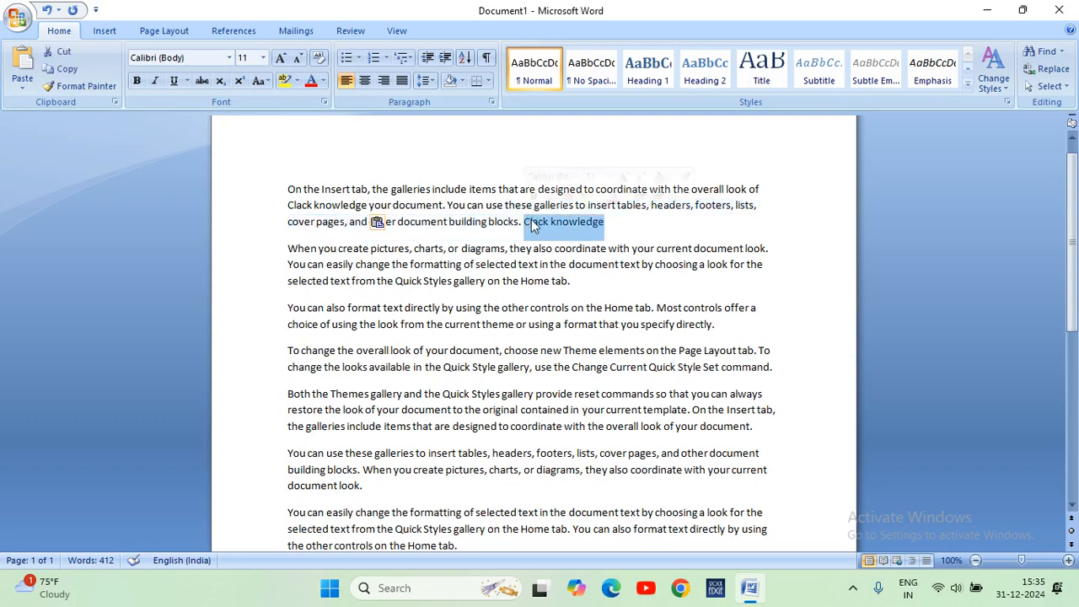
pyautogui.rightClick(538, 223)
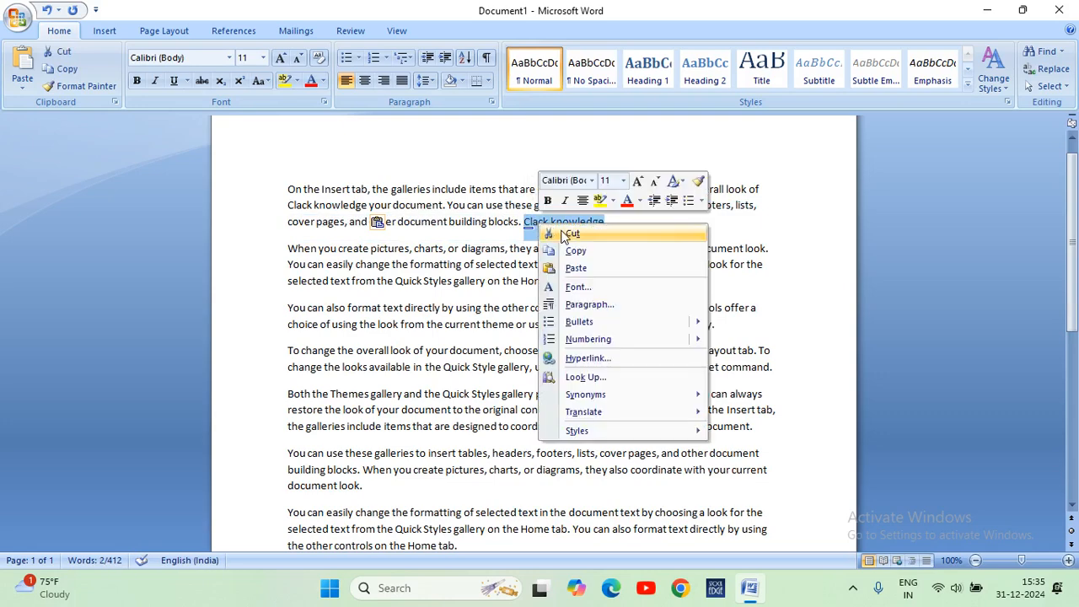
pyautogui.click(567, 234)
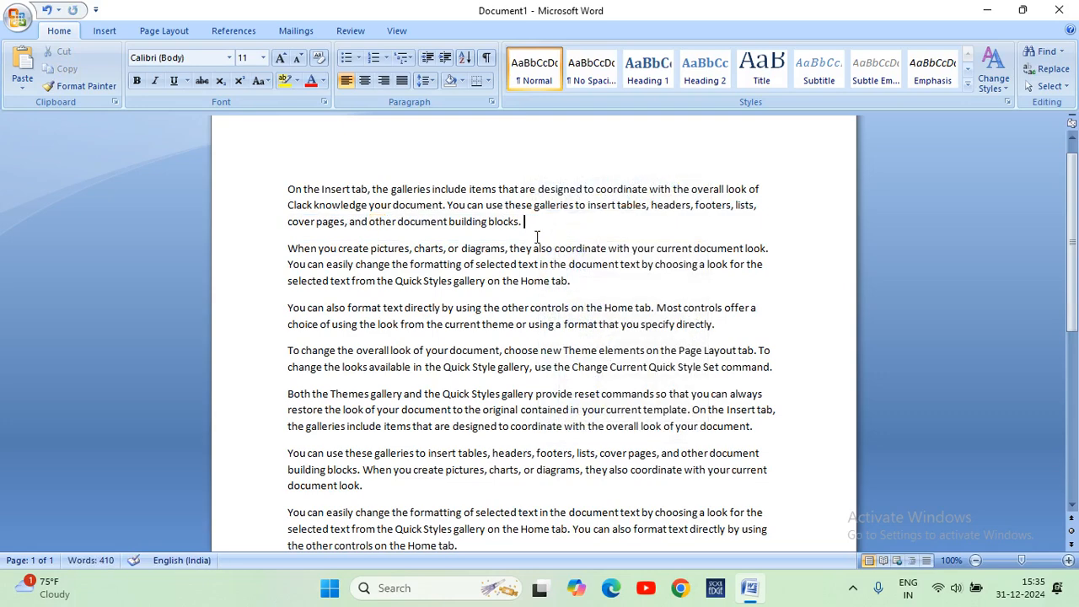
pyautogui.rightClick(589, 282)
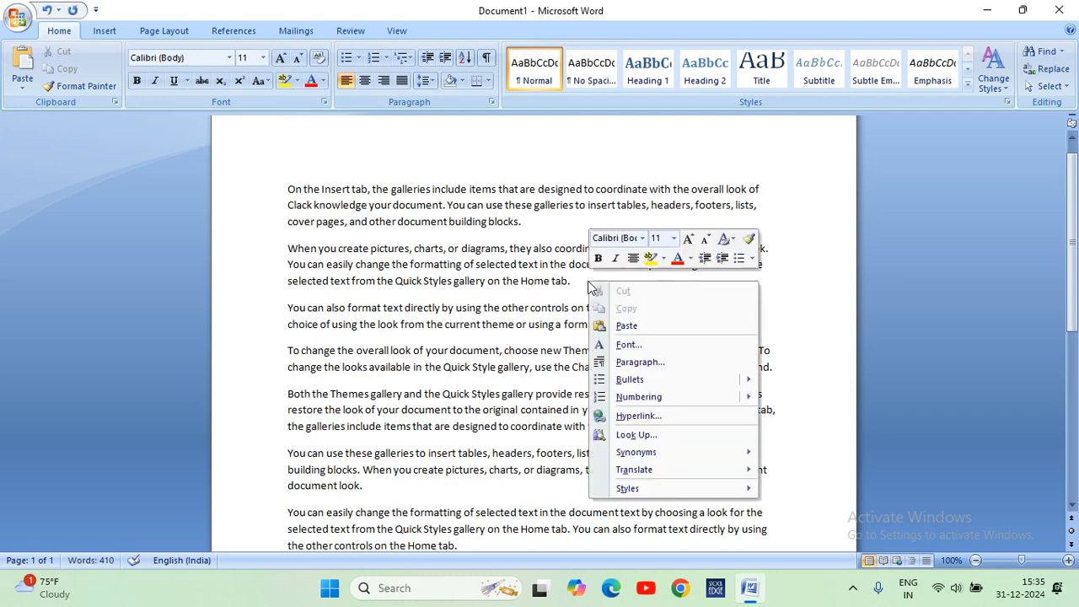
pyautogui.click(624, 327)
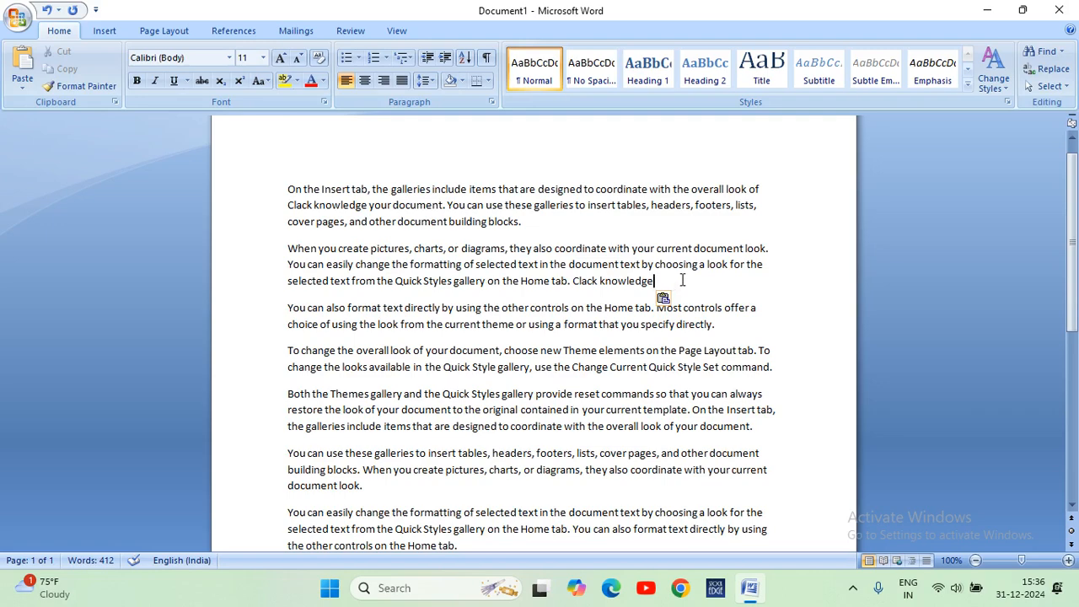
# Copy "Clack knowledge" from the end of the second paragraph and paste it after "lists," in the first paragraph.
pyautogui.moveTo(682, 280); pyautogui.dragTo(573, 282)
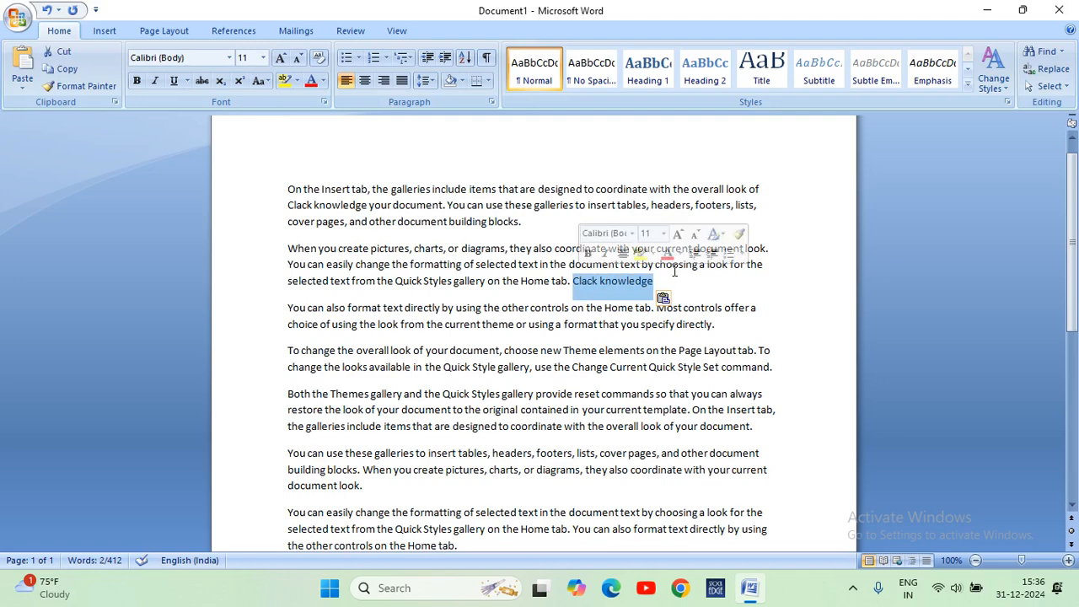
pyautogui.rightClick(616, 289)
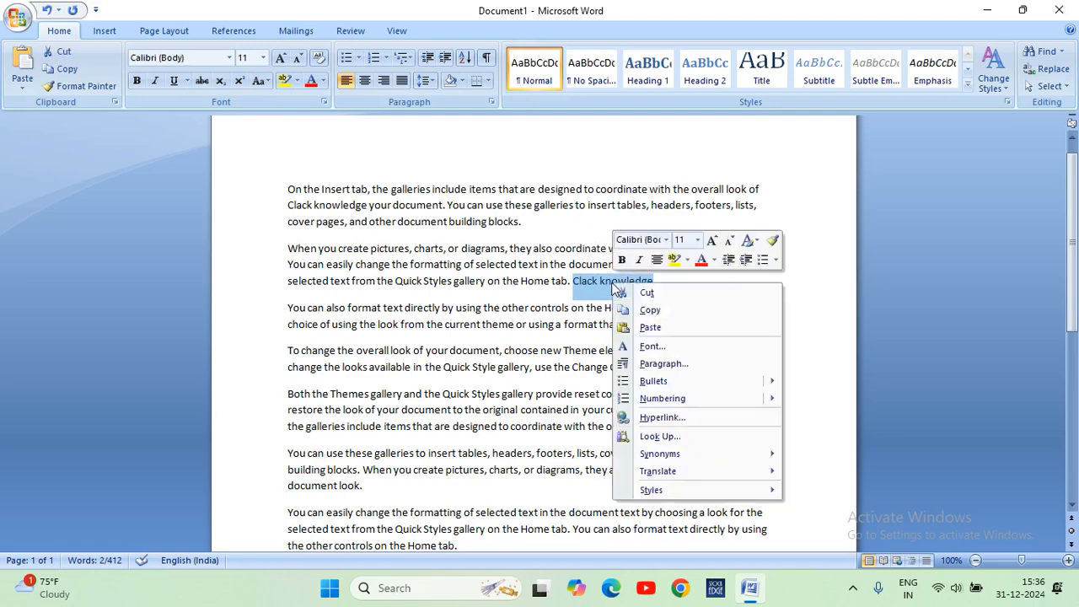
pyautogui.click(653, 312)
pyautogui.click(684, 290)
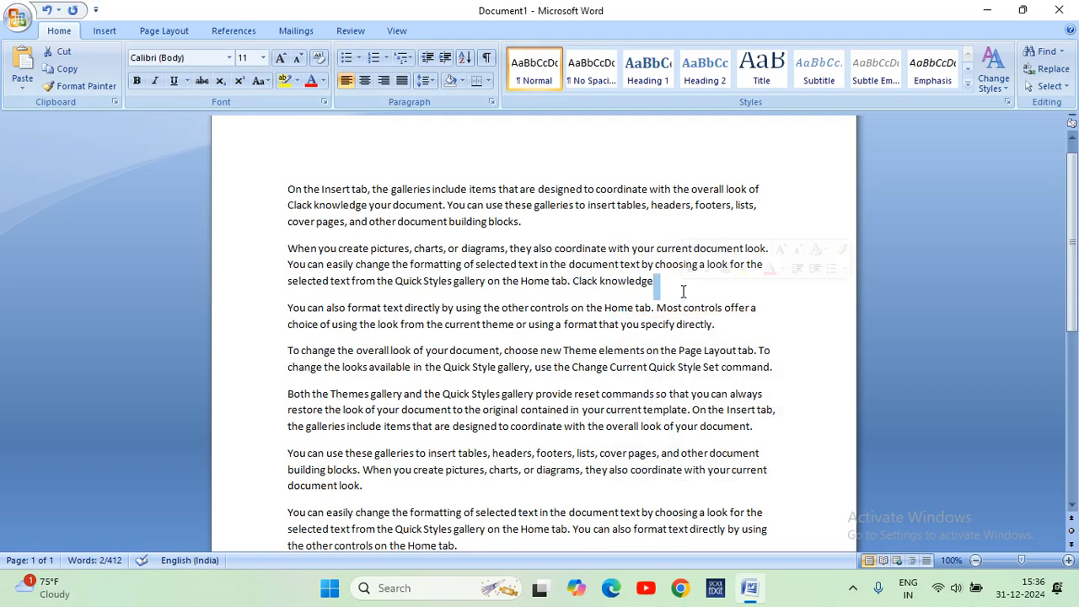
pyautogui.click(761, 205)
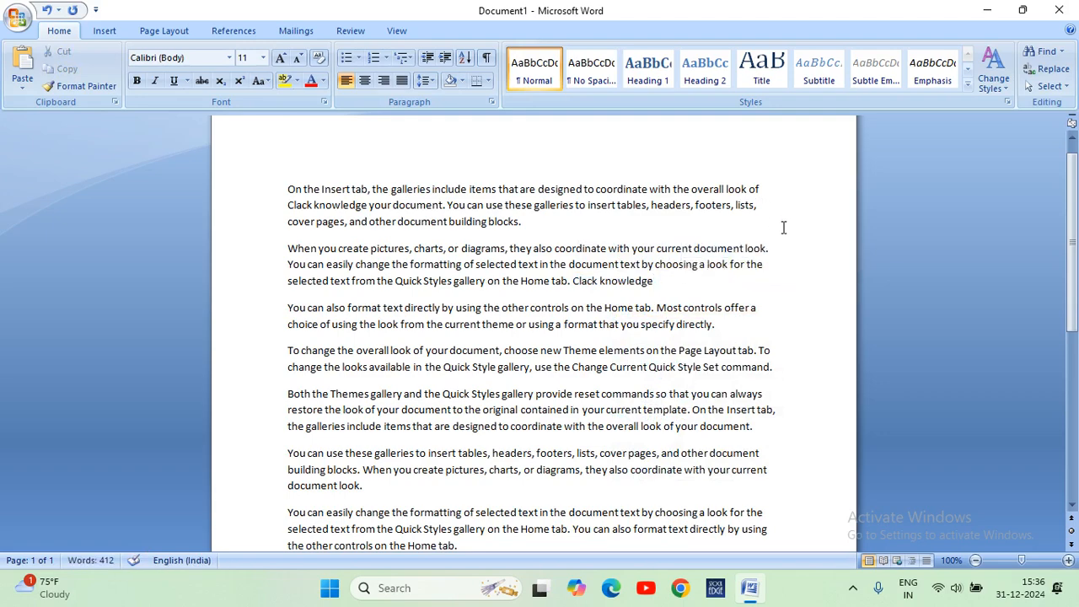
pyautogui.rightClick(781, 213)
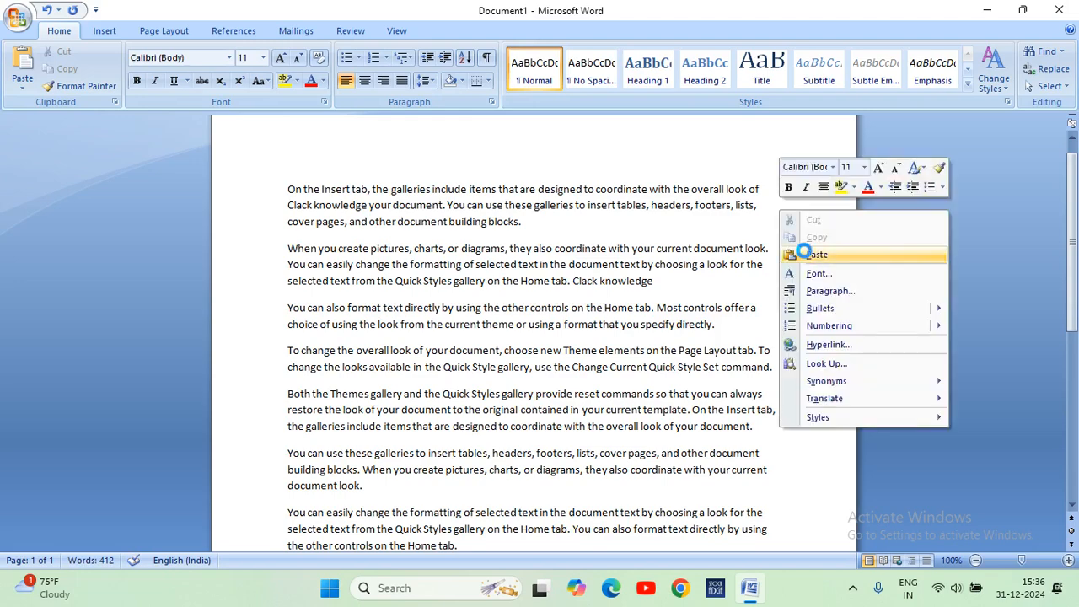
pyautogui.click(797, 252)
# Paste "Clack knowledge" two more times before "cover pages" in the first paragraph.
pyautogui.click(369, 221)
pyautogui.rightClick(369, 224)
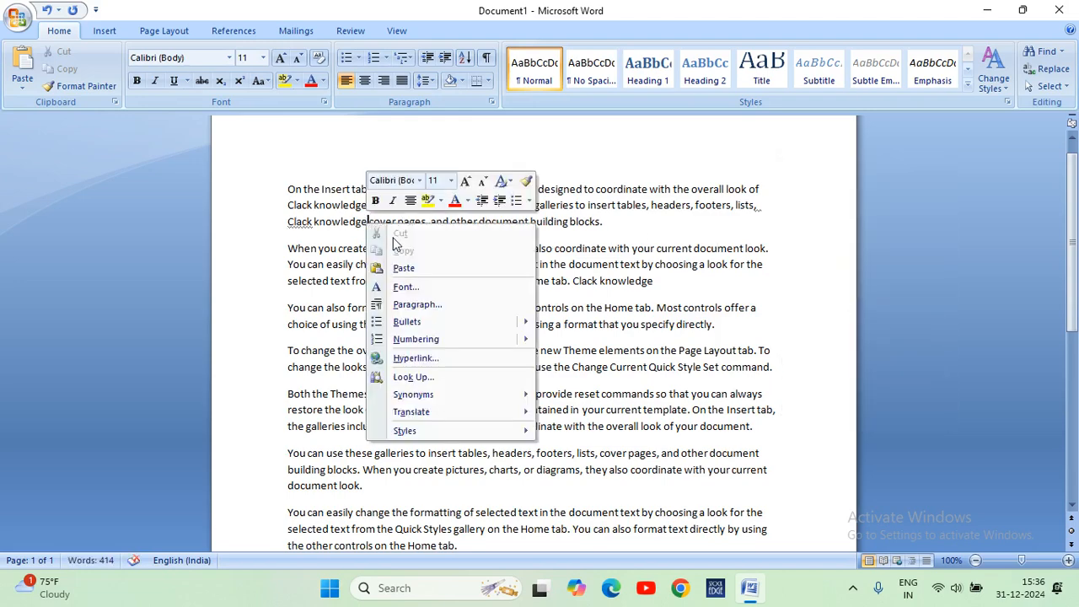
pyautogui.click(404, 268)
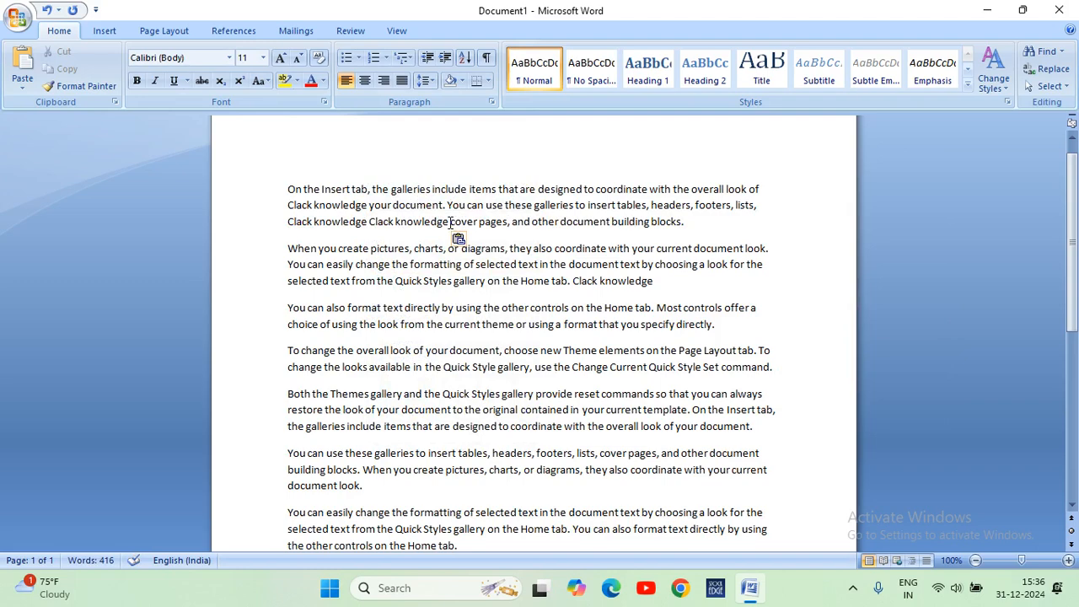
pyautogui.rightClick(451, 222)
pyautogui.click(489, 266)
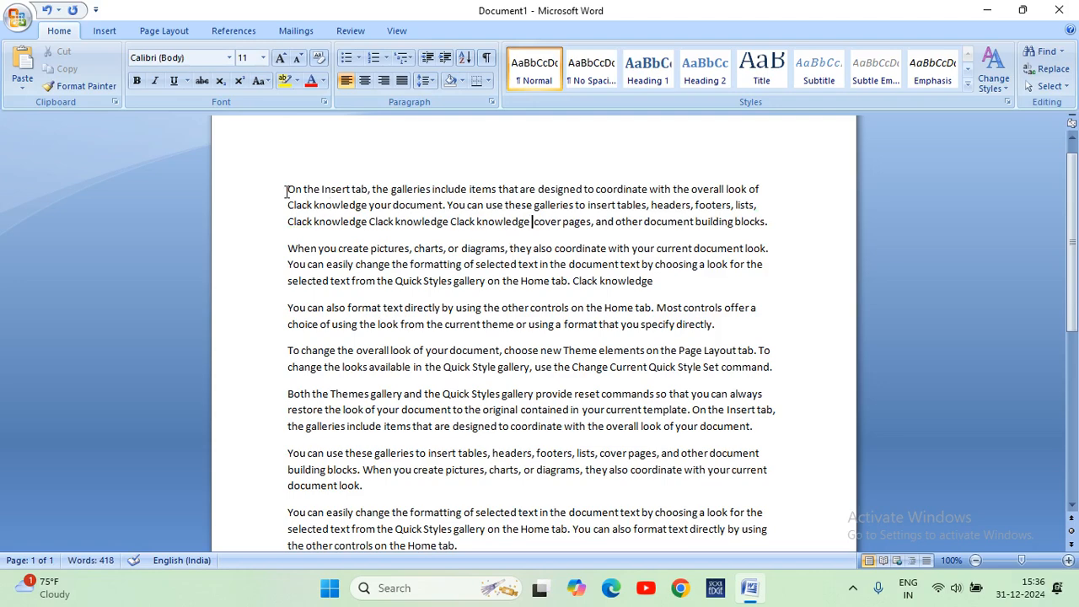
# Cut the first paragraph's text from "e Insert tab" through the second consecutive "Clack knowledge"; paste it after "selected text" in paragraph two and "offer a" in paragraph three.
pyautogui.hotkey('ctrl', 'a')
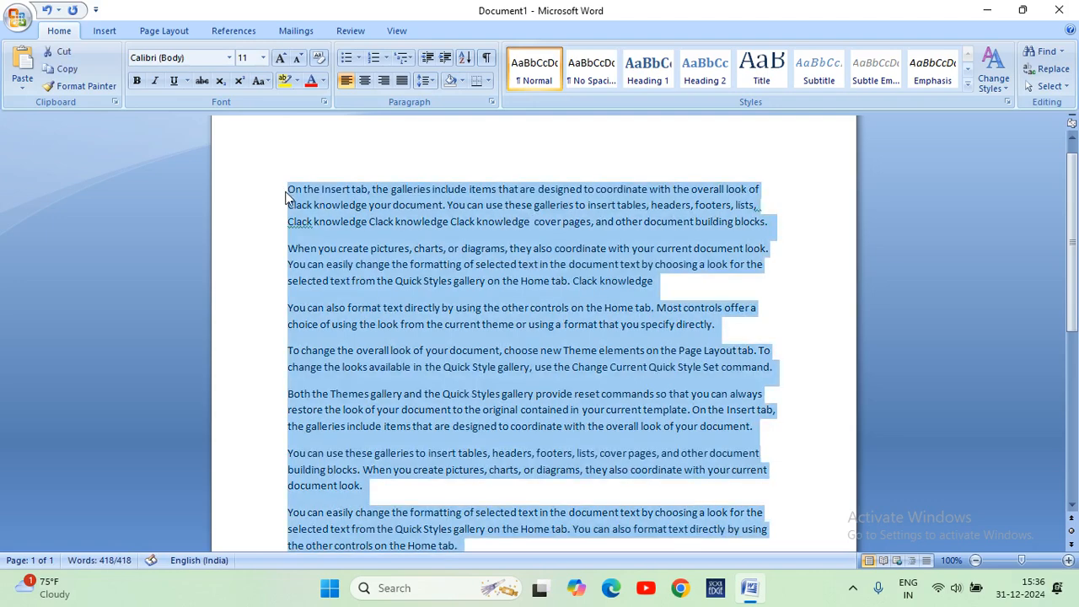
pyautogui.click(365, 230)
pyautogui.moveTo(450, 226); pyautogui.dragTo(313, 190)
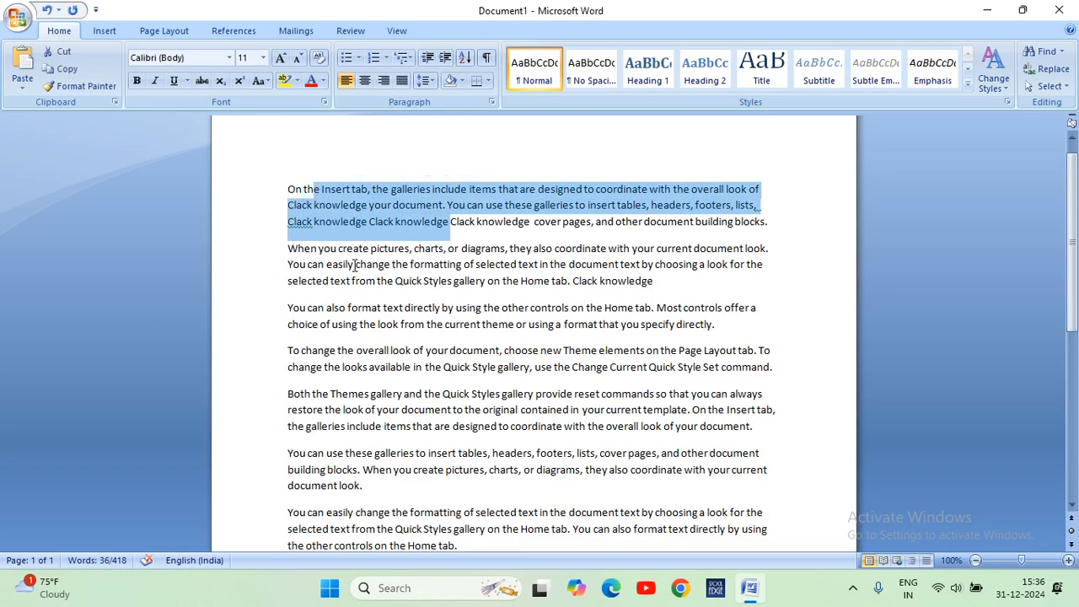
pyautogui.press('Delete')
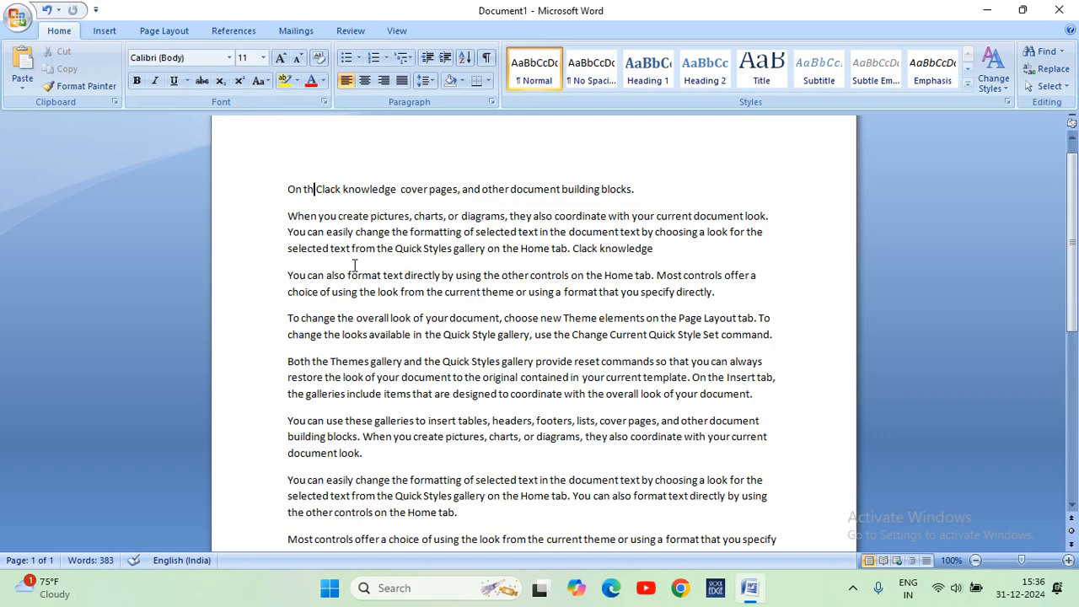
pyautogui.click(354, 266)
pyautogui.hotkey('ctrl', 'v')
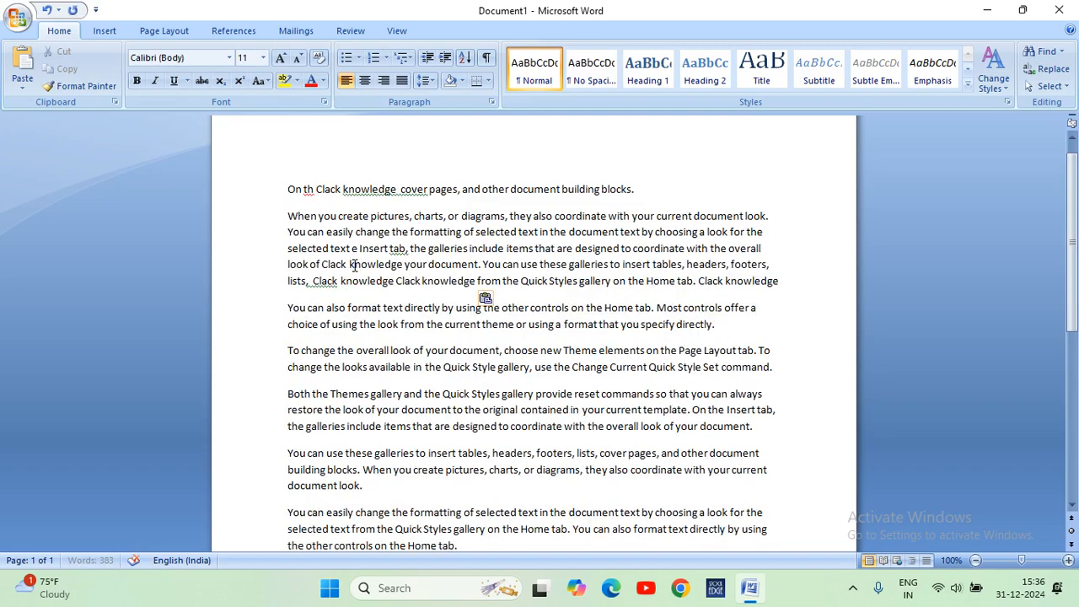
pyautogui.click(764, 309)
pyautogui.hotkey('ctrl', 'v')
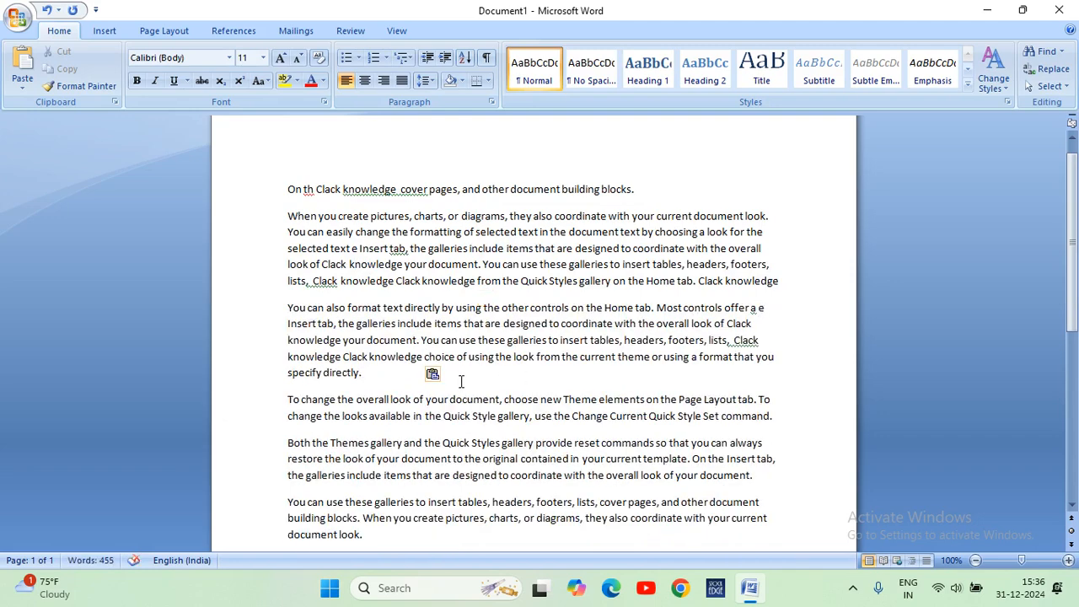
# Cut the first three paragraphs and paste them back at the start of the document.
pyautogui.moveTo(373, 374); pyautogui.dragTo(298, 186)
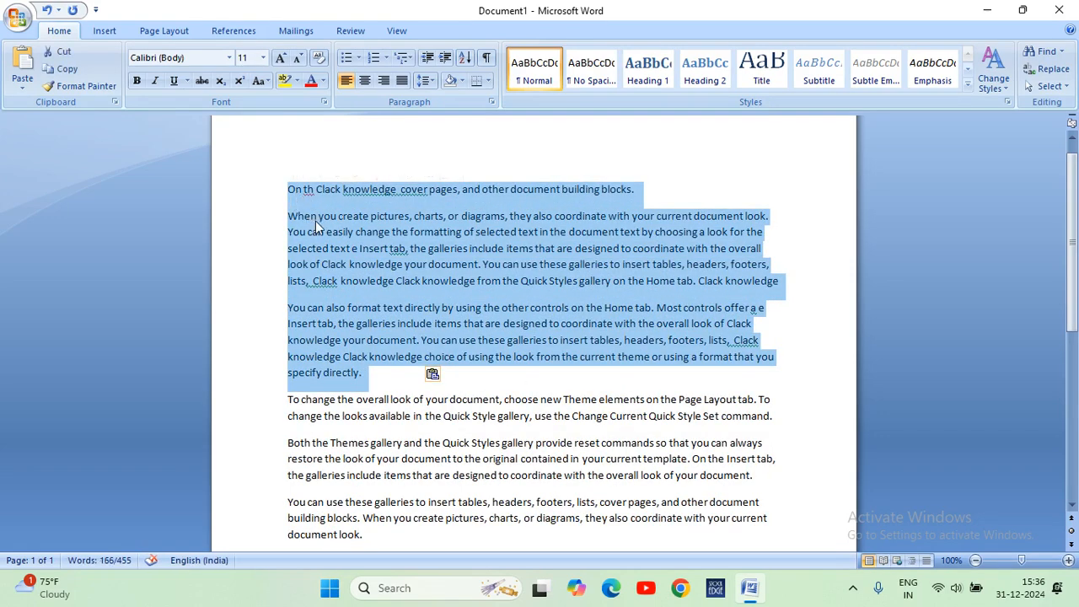
pyautogui.press('Delete')
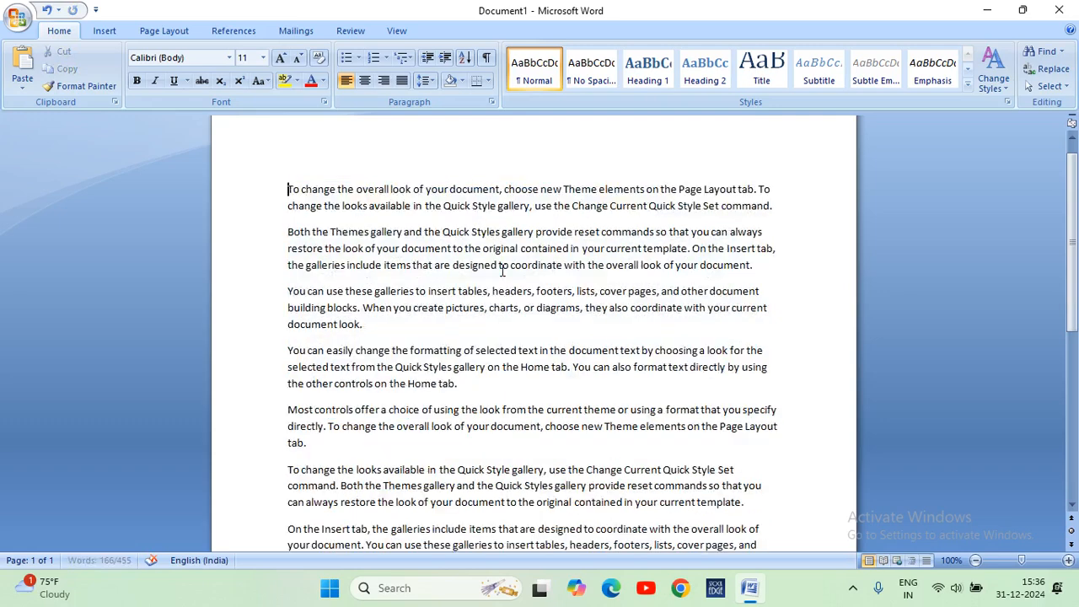
pyautogui.hotkey('ctrl', 'v')
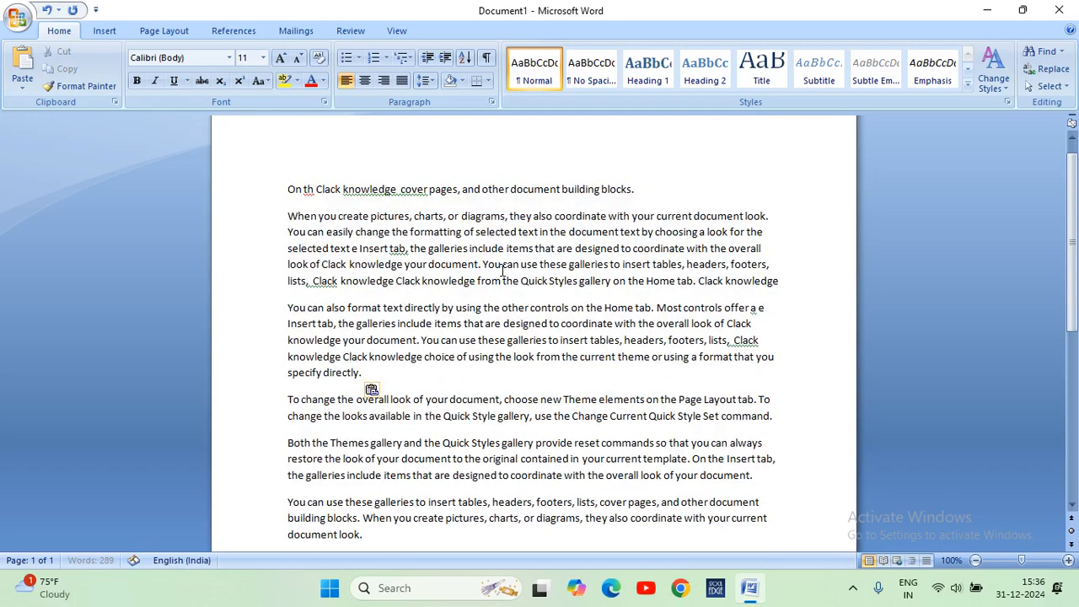
# Copy the first three paragraphs and paste them after "specify directly." at the end of the third paragraph.
pyautogui.moveTo(377, 369); pyautogui.dragTo(295, 203)
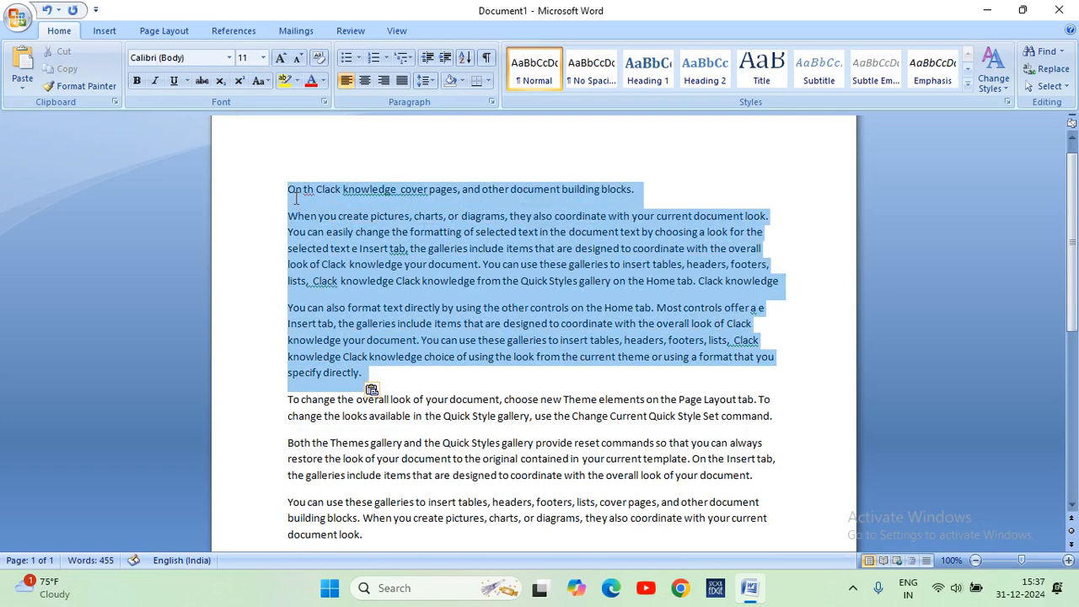
pyautogui.click(410, 377)
pyautogui.hotkey('ctrl', 'v')
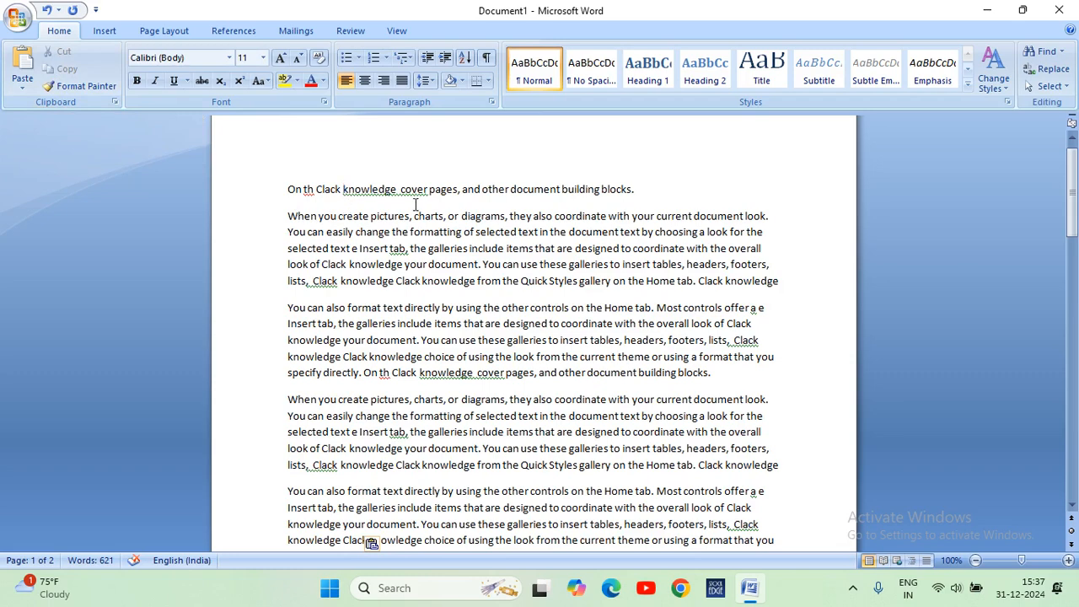
pyautogui.click(652, 197)
pyautogui.scroll(-7, 650, 197)
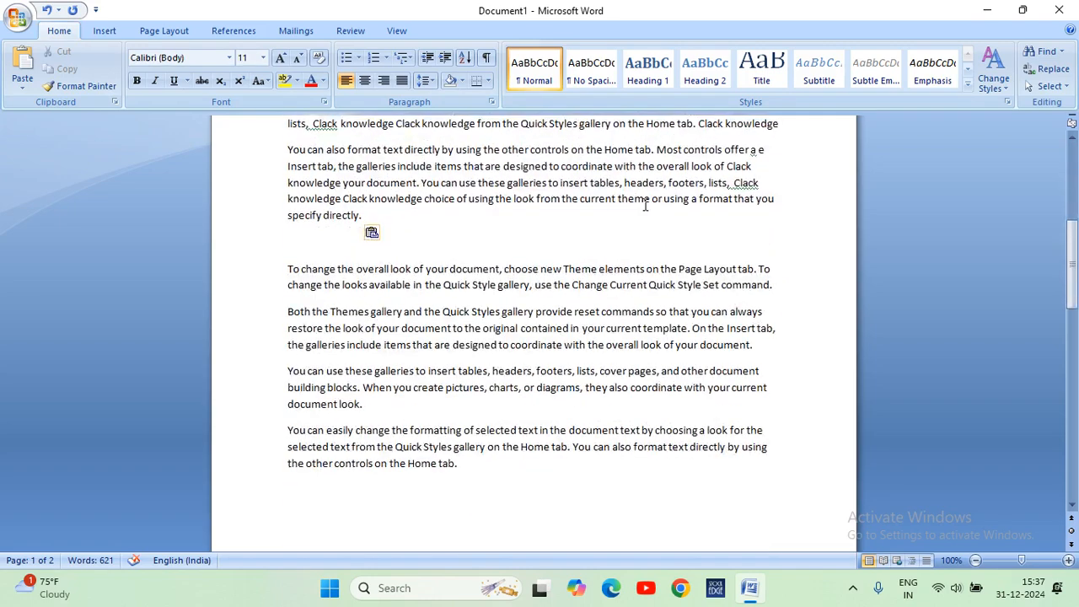
pyautogui.hotkey('ctrl', 'v')
pyautogui.scroll(3, 646, 205)
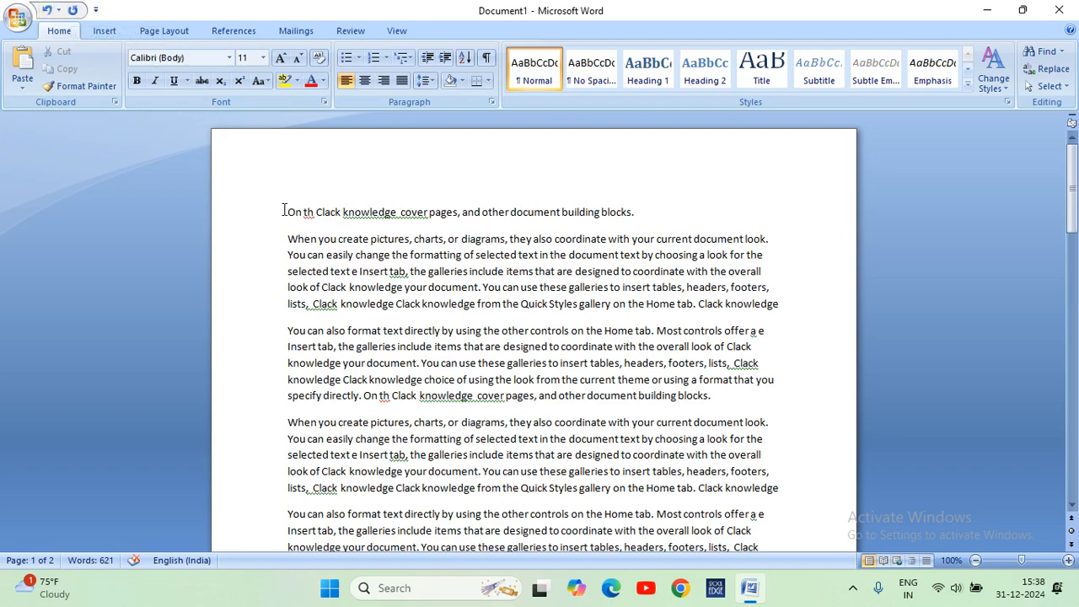
pyautogui.moveTo(287, 212); pyautogui.dragTo(727, 410)
pyautogui.scroll(-10, 684, 325)
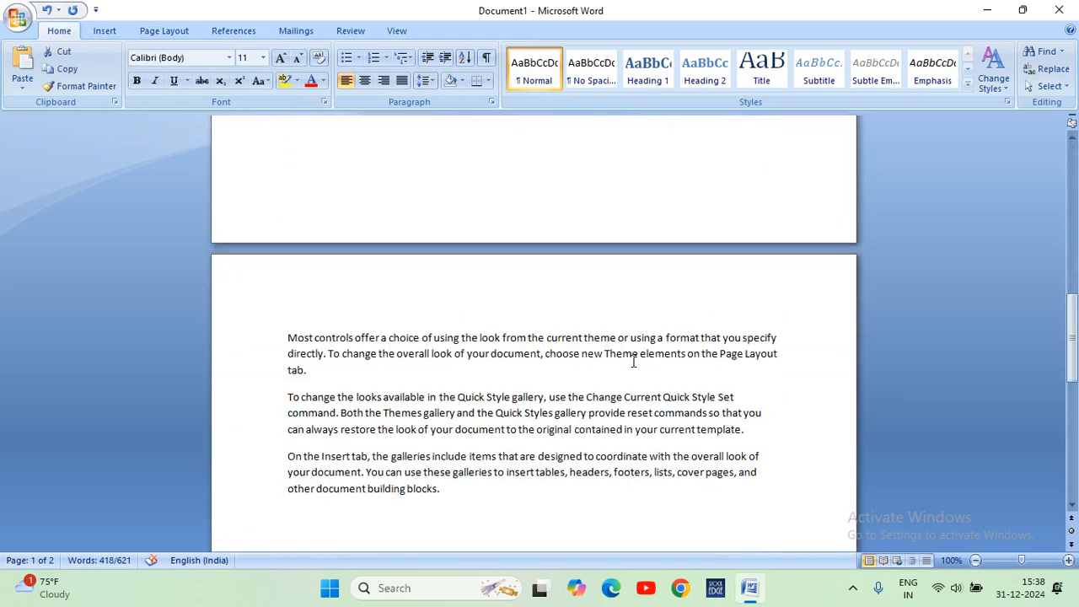
pyautogui.scroll(-1, 500, 387)
# Enter a sample first name on the empty line below the last paragraph, cut it and remove the empty line.
pyautogui.click(499, 381)
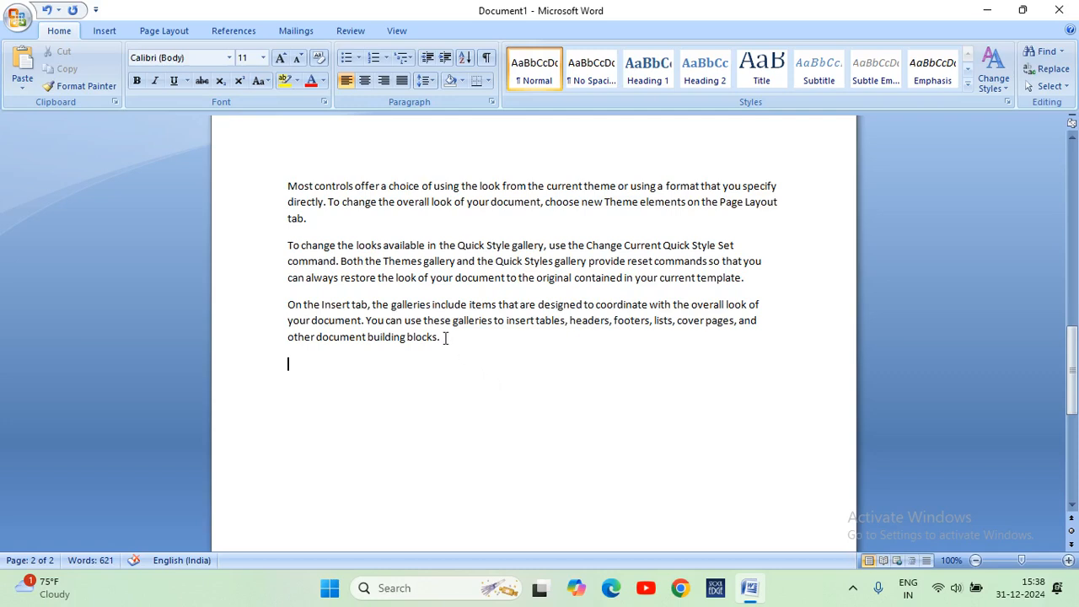
pyautogui.write('Mohan')
pyautogui.moveTo(337, 365); pyautogui.dragTo(292, 374)
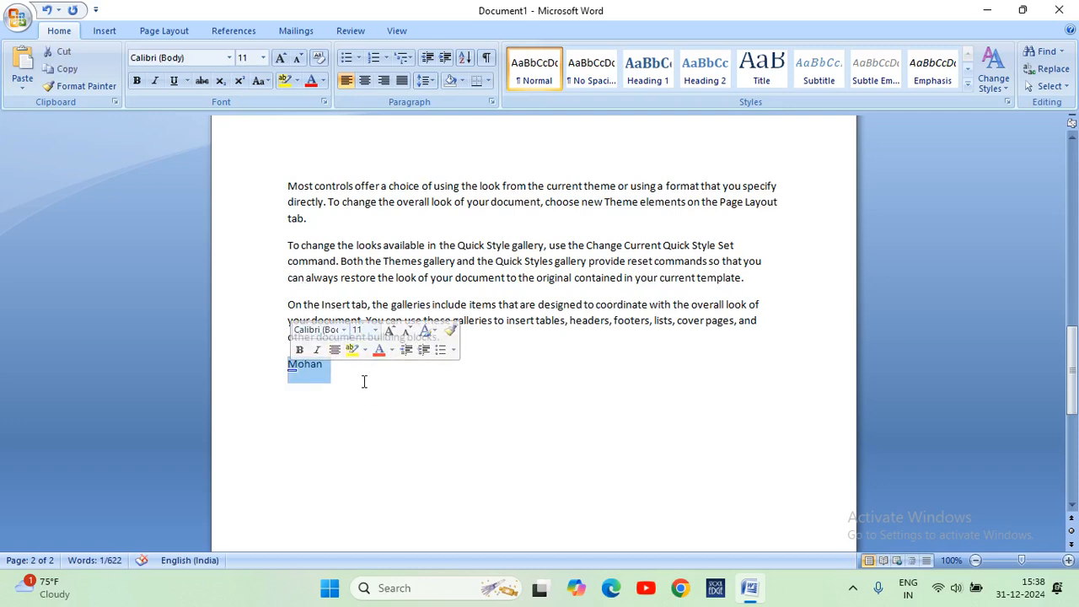
pyautogui.press('BackSpace')
pyautogui.press('BackSpace')
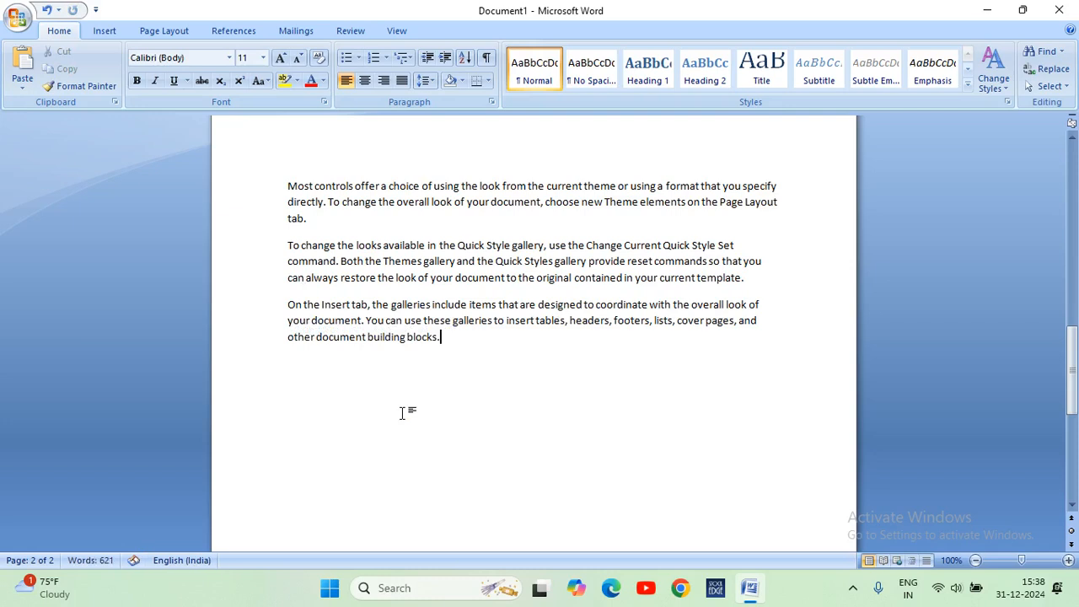
# Paste the cut name six times, starting after the final "building blocks." and adding a new line after each copy.
pyautogui.hotkey('ctrl', 'v')
pyautogui.press('Return')
pyautogui.hotkey('ctrl', 'v')
pyautogui.press('Return')
pyautogui.hotkey('ctrl', 'v')
pyautogui.press('Return')
pyautogui.hotkey('ctrl', 'v')
pyautogui.press('Return')
pyautogui.hotkey('ctrl', 'v')
pyautogui.press('Return')
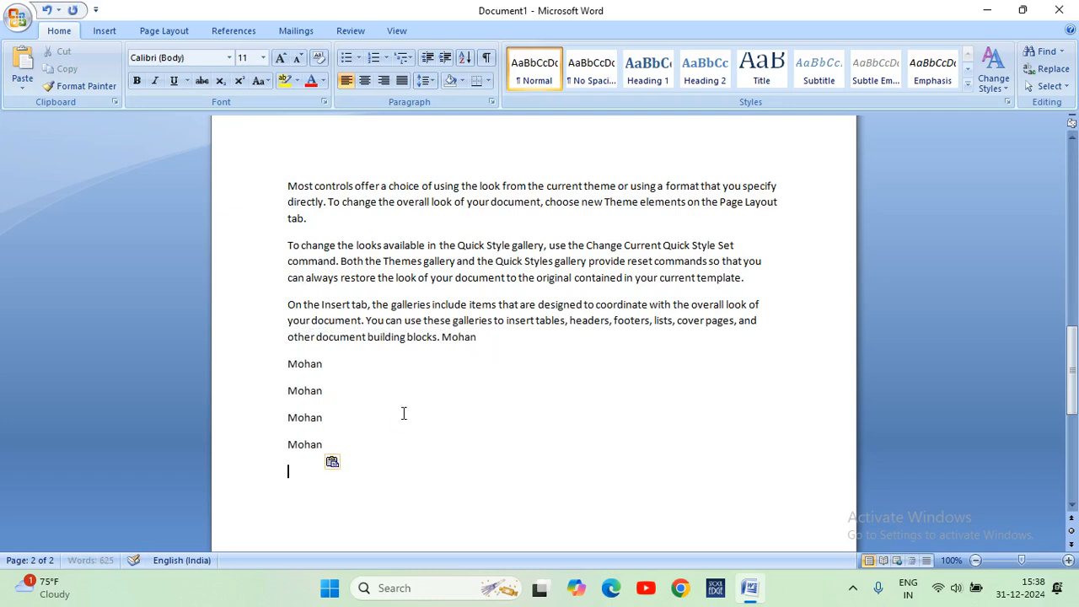
pyautogui.hotkey('ctrl', 'v')
pyautogui.press('Return')
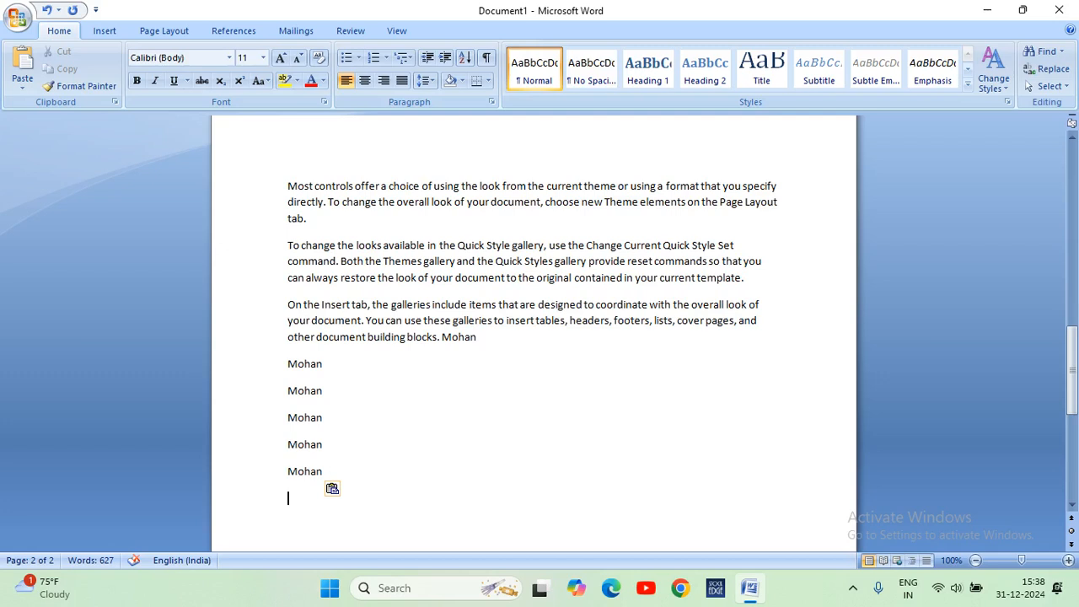
# Undo all the name pastes after the last paragraph and redo them.
pyautogui.hotkey('ctrl', 'z')
pyautogui.hotkey('ctrl', 'z')
pyautogui.hotkey('ctrl', 'z')
pyautogui.hotkey('ctrl', 'z')
pyautogui.hotkey('ctrl', 'z')
pyautogui.hotkey('ctrl', 'z')
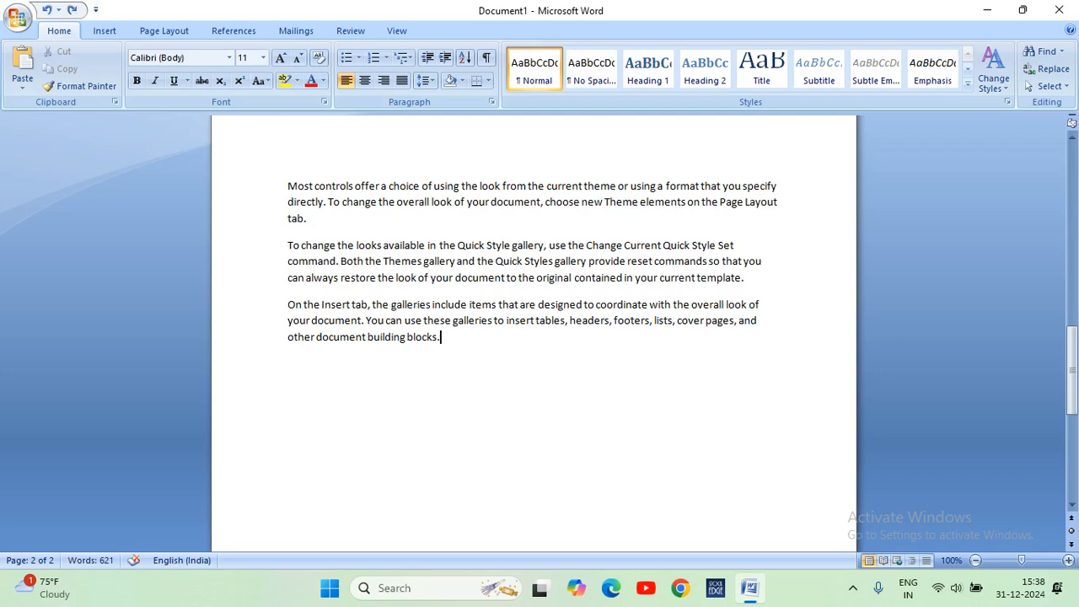
pyautogui.hotkey('ctrl', 'y')
pyautogui.hotkey('ctrl', 'y')
pyautogui.hotkey('ctrl', 'y')
pyautogui.hotkey('ctrl', 'y')
pyautogui.hotkey('ctrl', 'y')
pyautogui.hotkey('ctrl', 'y')
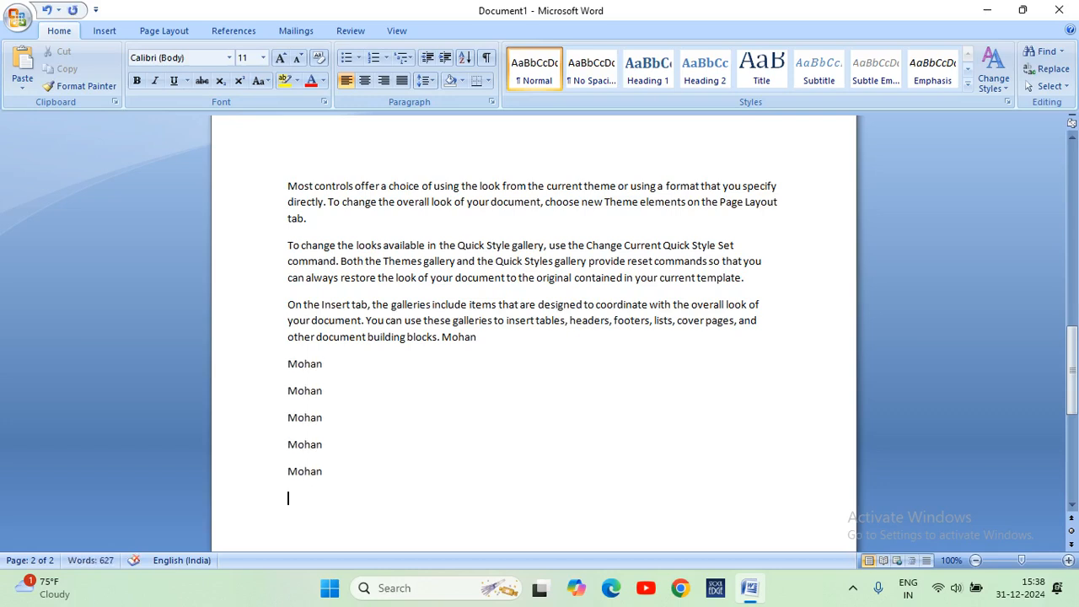
# Undo the name pastes back to the single copy after "building blocks." and redo them.
pyautogui.hotkey('ctrl', 'z')
pyautogui.hotkey('ctrl', 'z')
pyautogui.hotkey('ctrl', 'z')
pyautogui.hotkey('ctrl', 'z')
pyautogui.hotkey('ctrl', 'z')
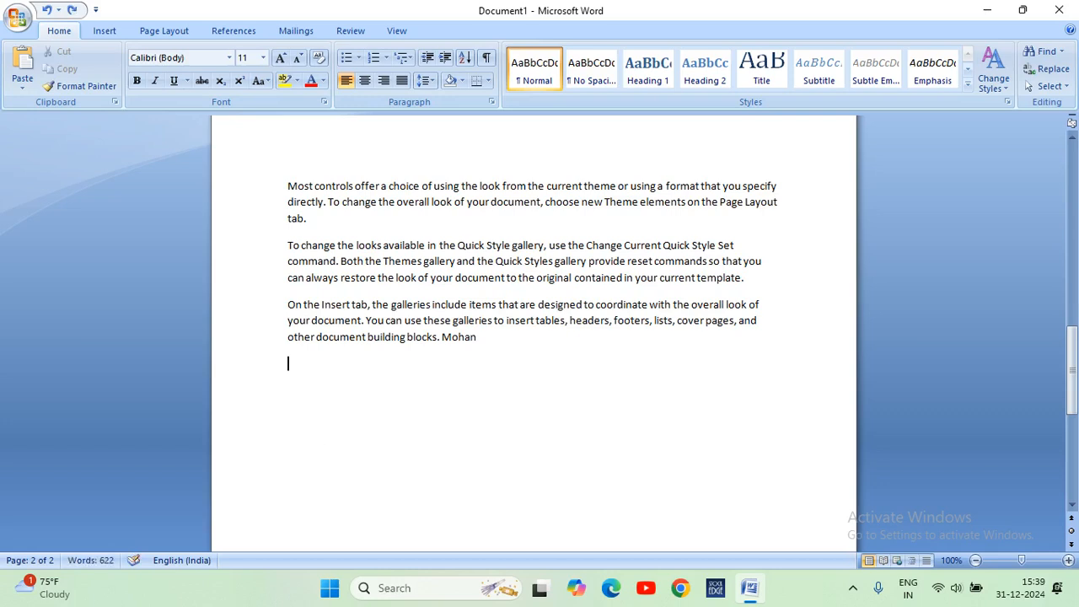
pyautogui.hotkey('ctrl', 'y')
pyautogui.hotkey('ctrl', 'y')
pyautogui.hotkey('ctrl', 'y')
pyautogui.hotkey('ctrl', 'y')
pyautogui.hotkey('ctrl', 'y')
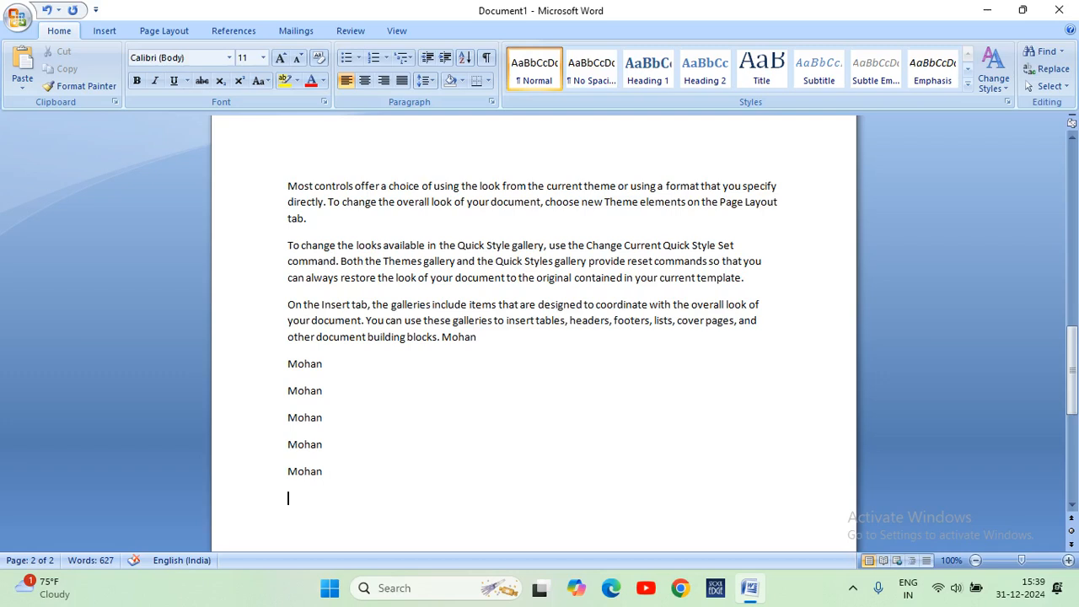
# Undo the name pastes back to the first two copies, and restore them with one extra copy on another line.
pyautogui.click(48, 11)
pyautogui.click(48, 11)
pyautogui.click(48, 11)
pyautogui.click(48, 10)
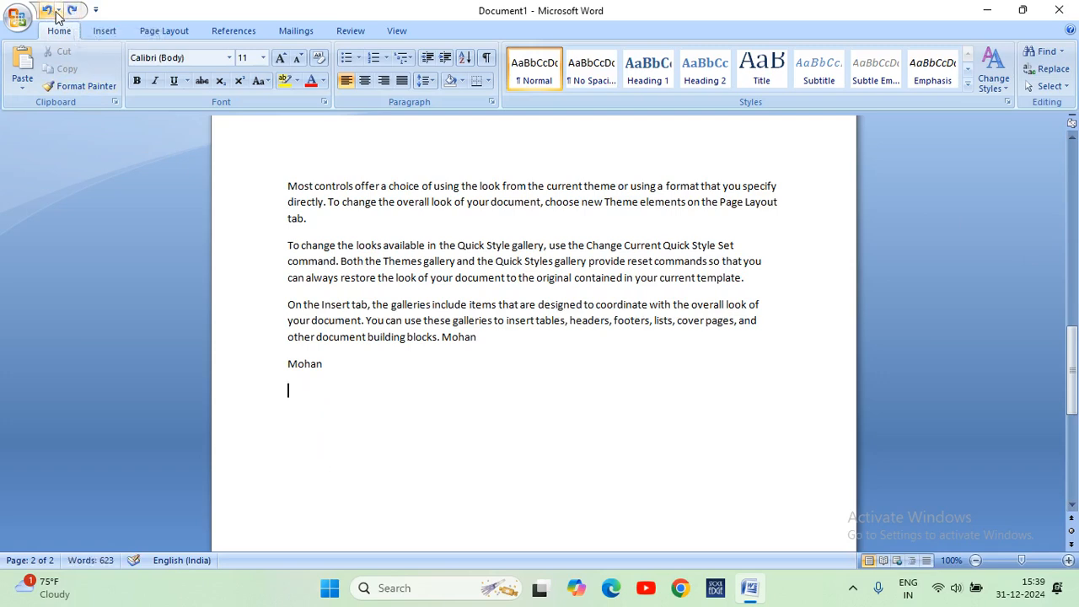
pyautogui.click(74, 11)
pyautogui.click(73, 11)
pyautogui.click(73, 11)
pyautogui.click(73, 11)
pyautogui.click(74, 11)
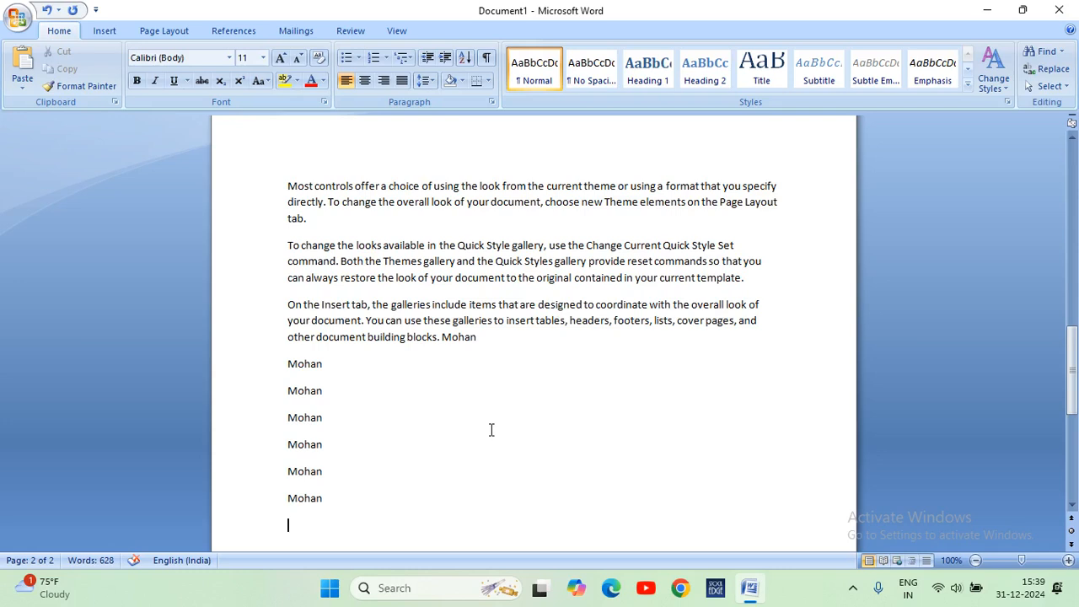
# Undo the repeated name pastes until only the copy after "building blocks." remains.
pyautogui.hotkey('ctrl', 'z')
pyautogui.hotkey('ctrl', 'z')
pyautogui.hotkey('ctrl', 'z')
pyautogui.hotkey('ctrl', 'z')
pyautogui.hotkey('ctrl', 'z')
pyautogui.hotkey('ctrl', 'z')
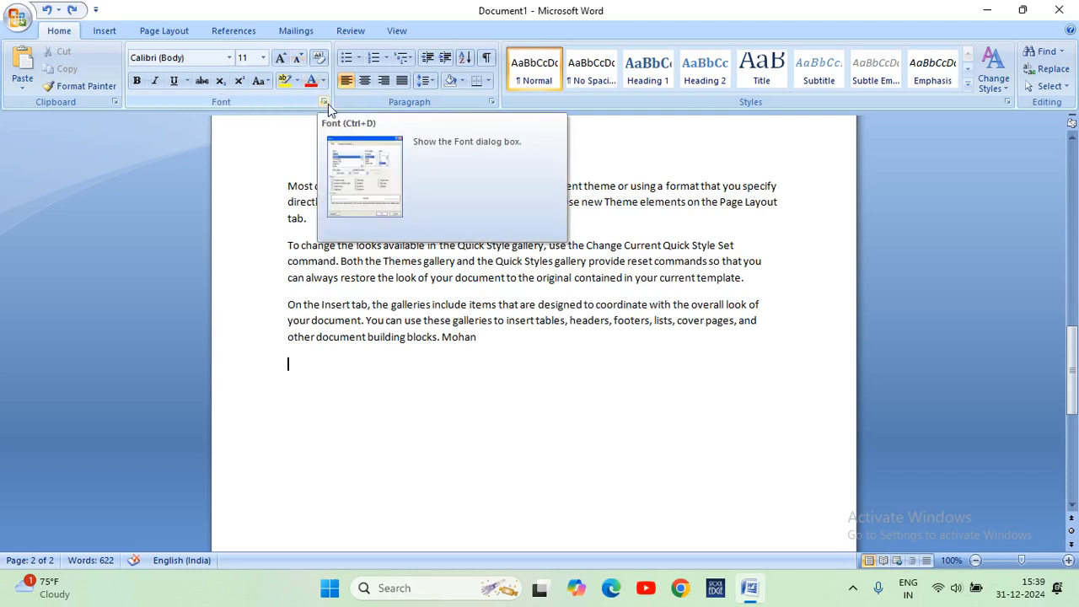
# Examine the theme fonts, recently used fonts and full range of fonts available for the text.
pyautogui.click(229, 58)
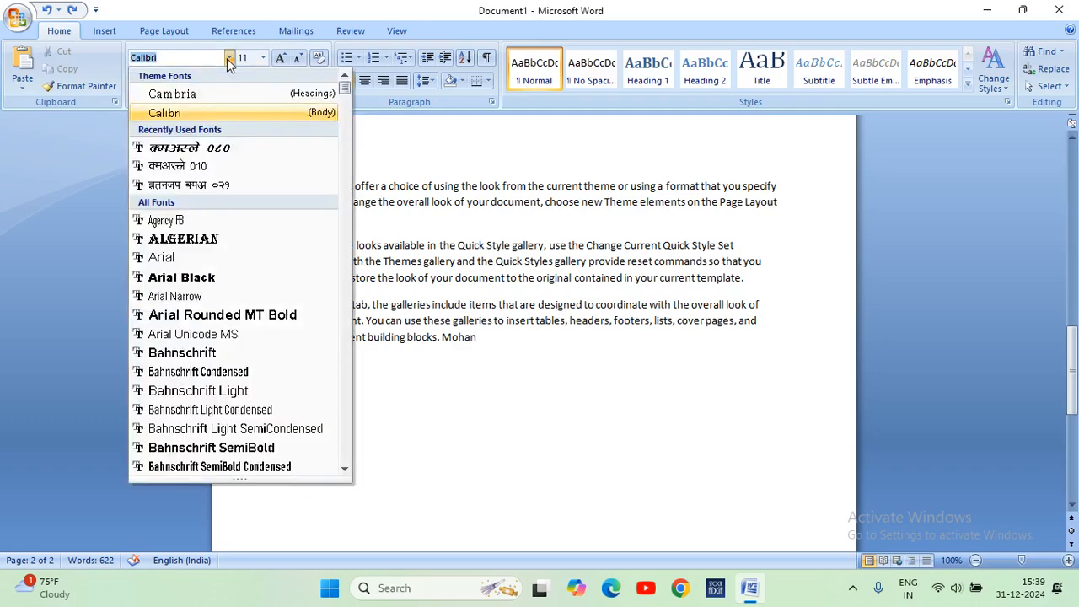
pyautogui.click(228, 58)
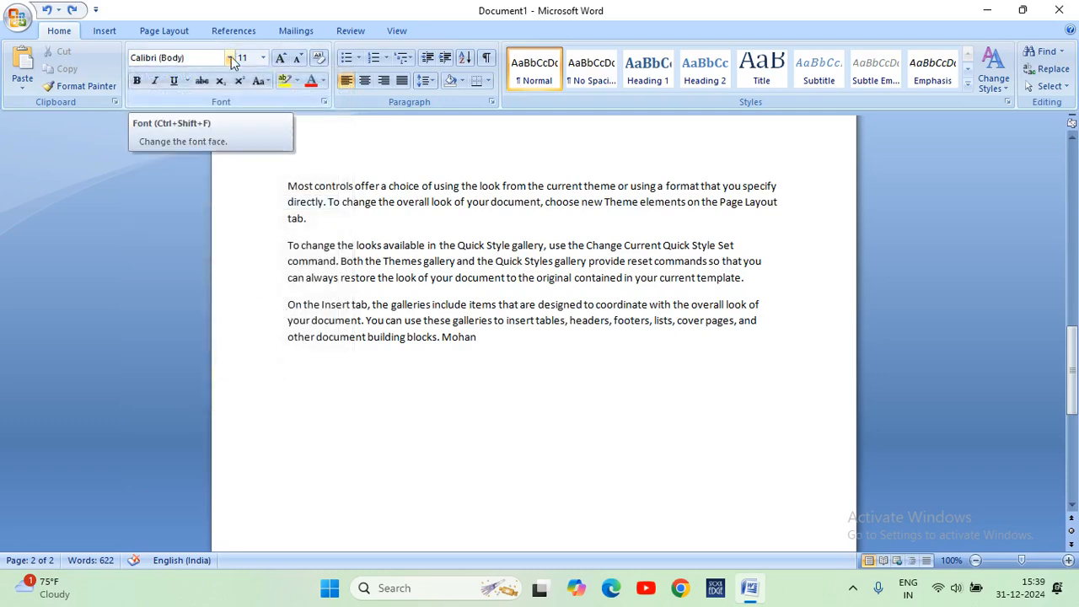
pyautogui.click(230, 59)
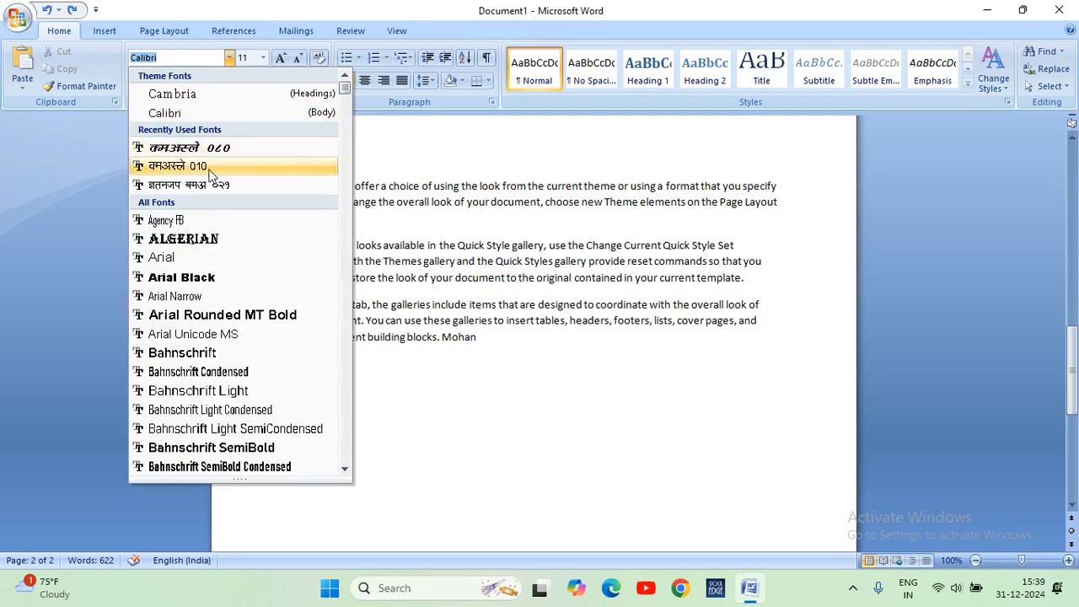
pyautogui.scroll(-1, 208, 317)
pyautogui.scroll(-20, 209, 316)
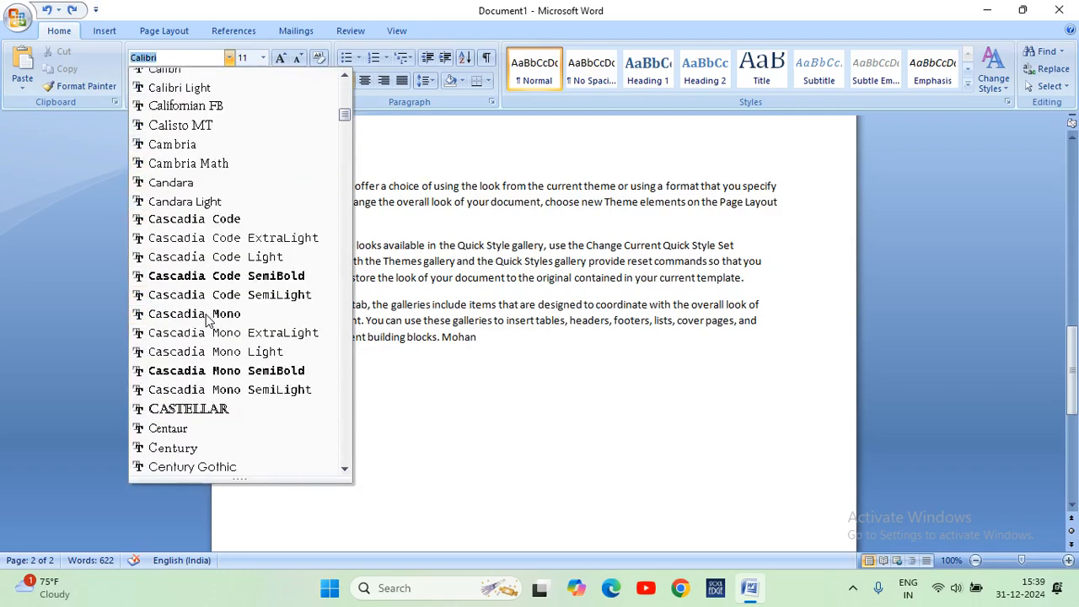
pyautogui.scroll(-3, 209, 318)
pyautogui.scroll(20, 209, 319)
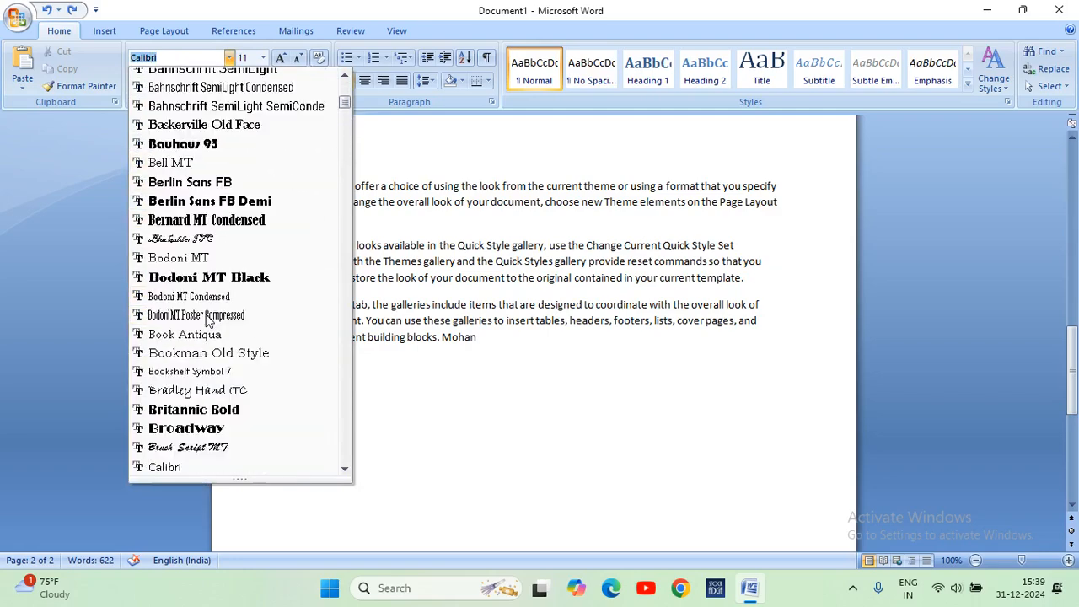
pyautogui.click(228, 58)
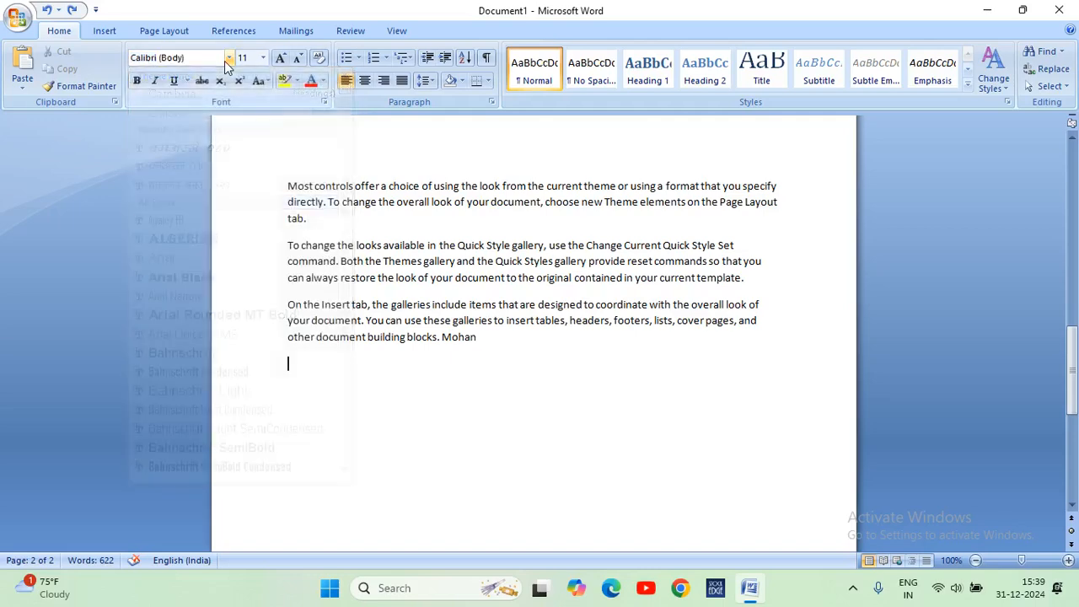
pyautogui.click(352, 394)
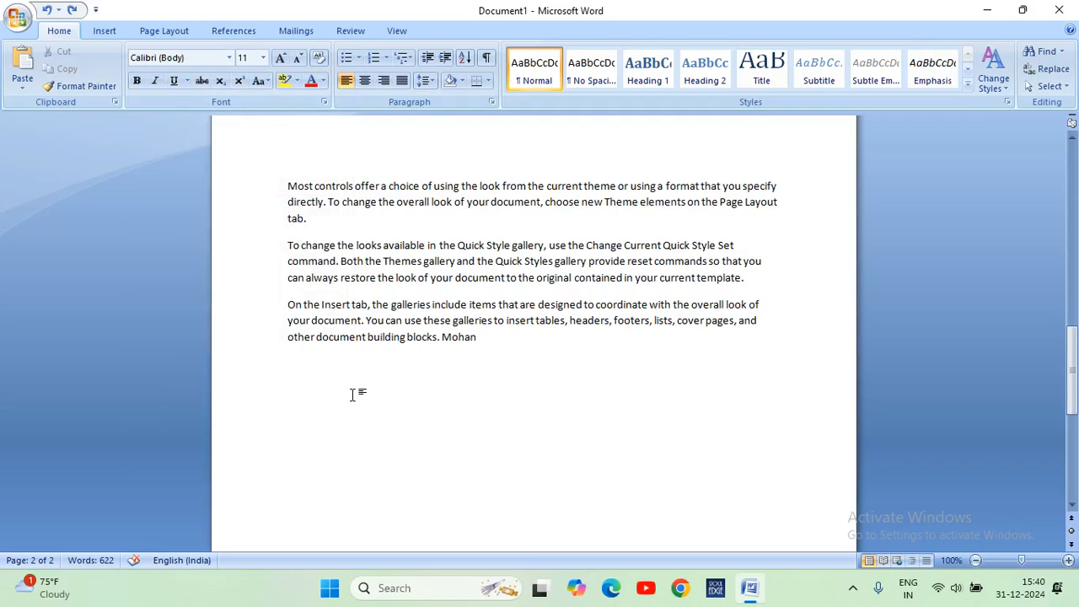
# Enter the text "Clack knowledge" on a new line below the last paragraph.
pyautogui.write('clack knowledge')
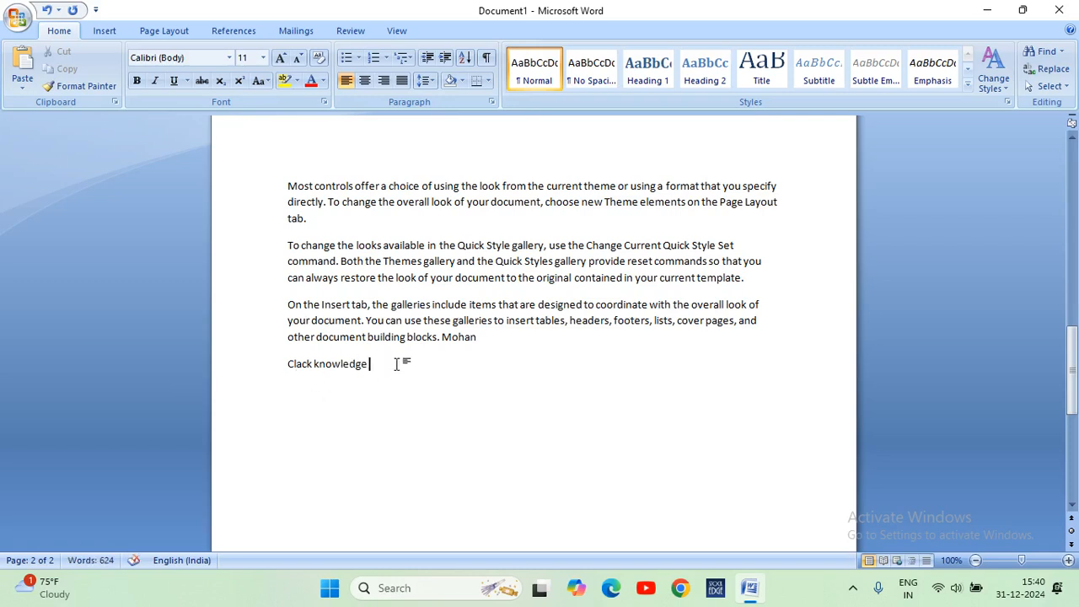
# Set the font of the "Clack knowledge" line to Arial Black.
pyautogui.moveTo(400, 364); pyautogui.dragTo(284, 366)
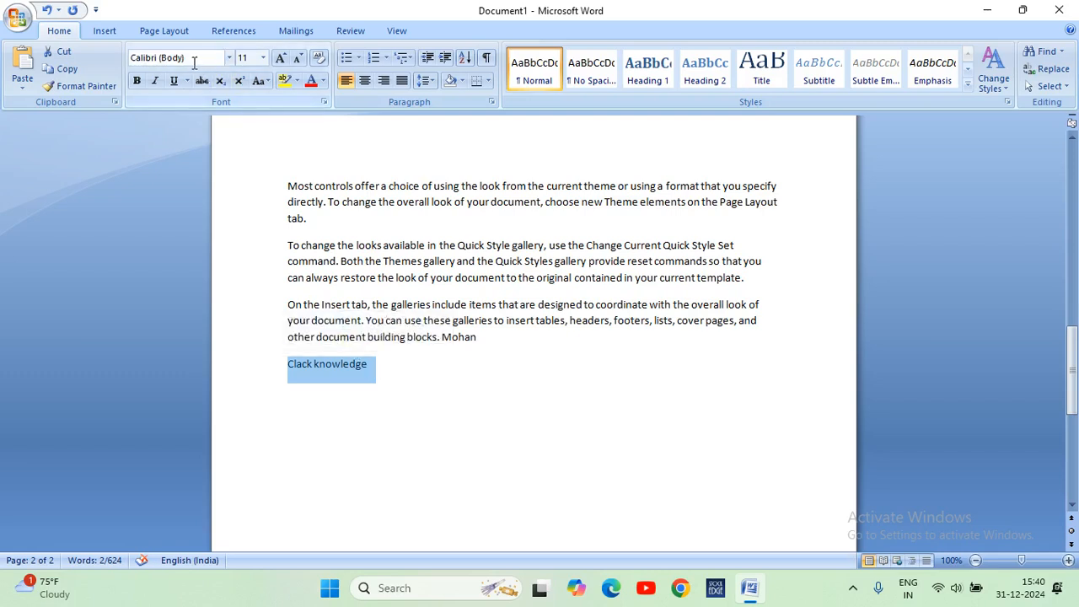
pyautogui.click(228, 59)
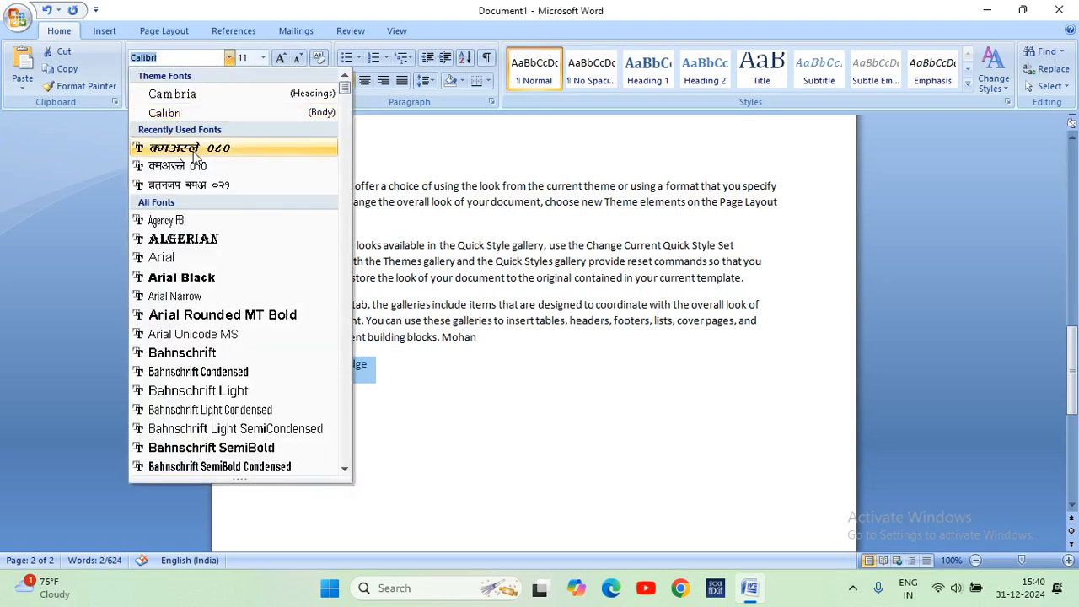
pyautogui.click(193, 279)
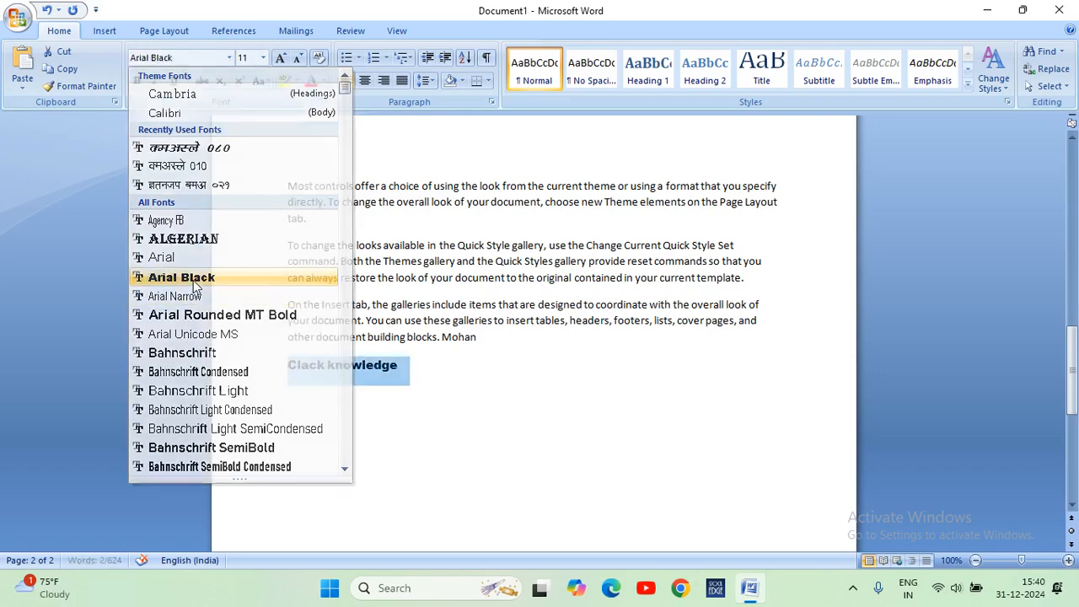
pyautogui.click(421, 369)
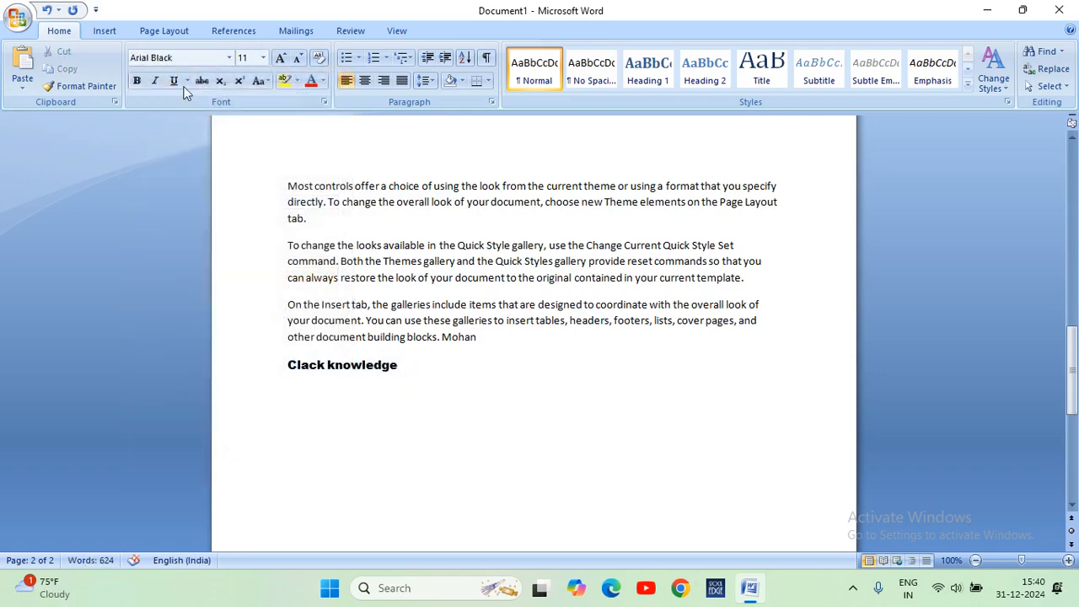
# Choose Bodoni MT as the font at the end of the "Clack knowledge" line without selecting any text.
pyautogui.click(228, 57)
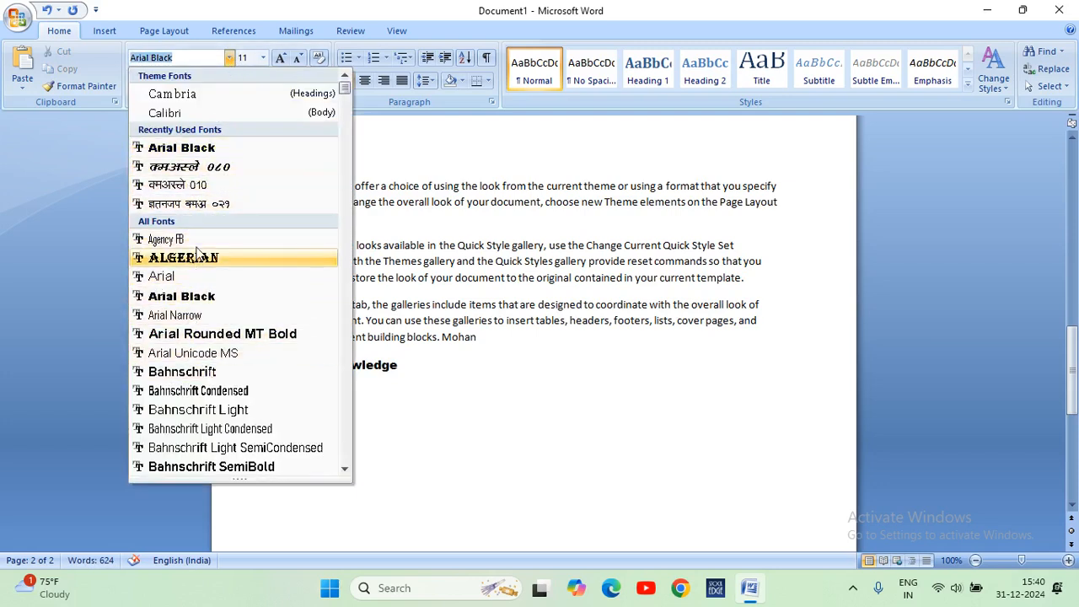
pyautogui.scroll(-6, 194, 352)
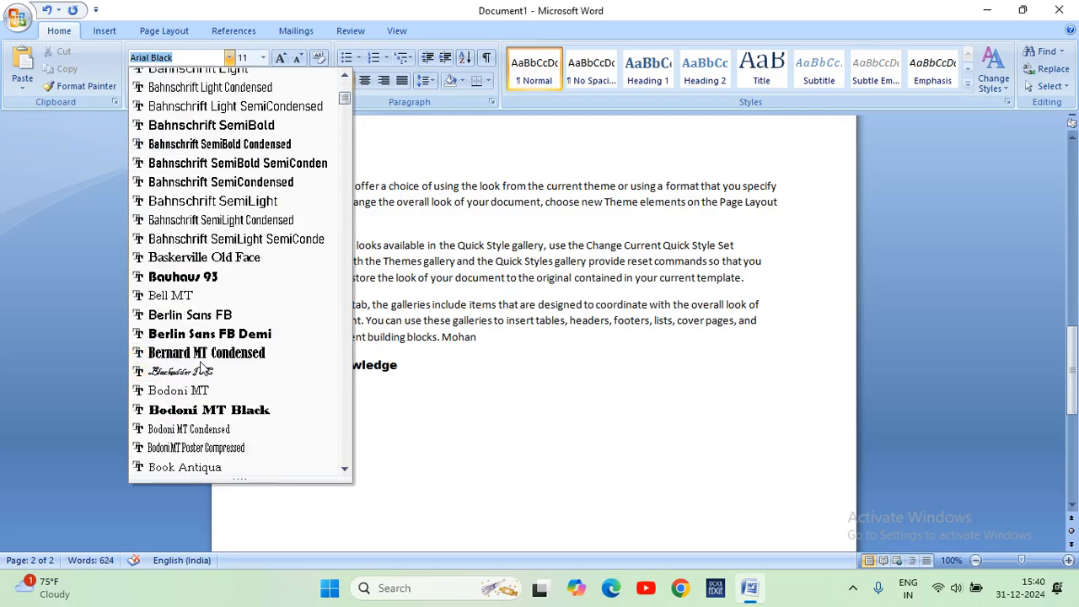
pyautogui.click(195, 392)
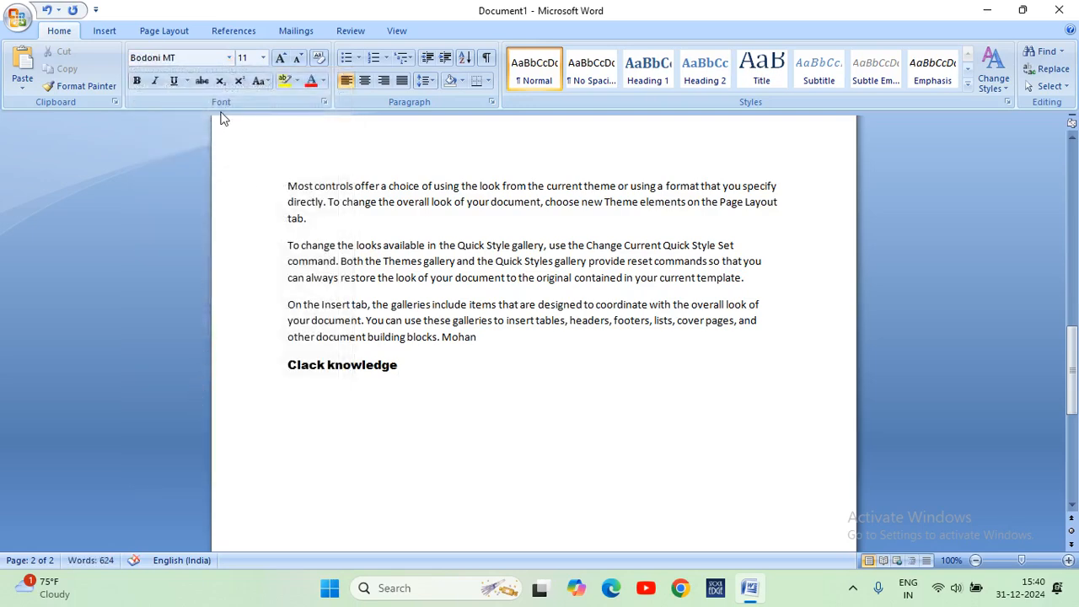
# Select the "Clack knowledge" line and change its font to Arial.
pyautogui.moveTo(430, 372); pyautogui.dragTo(285, 366)
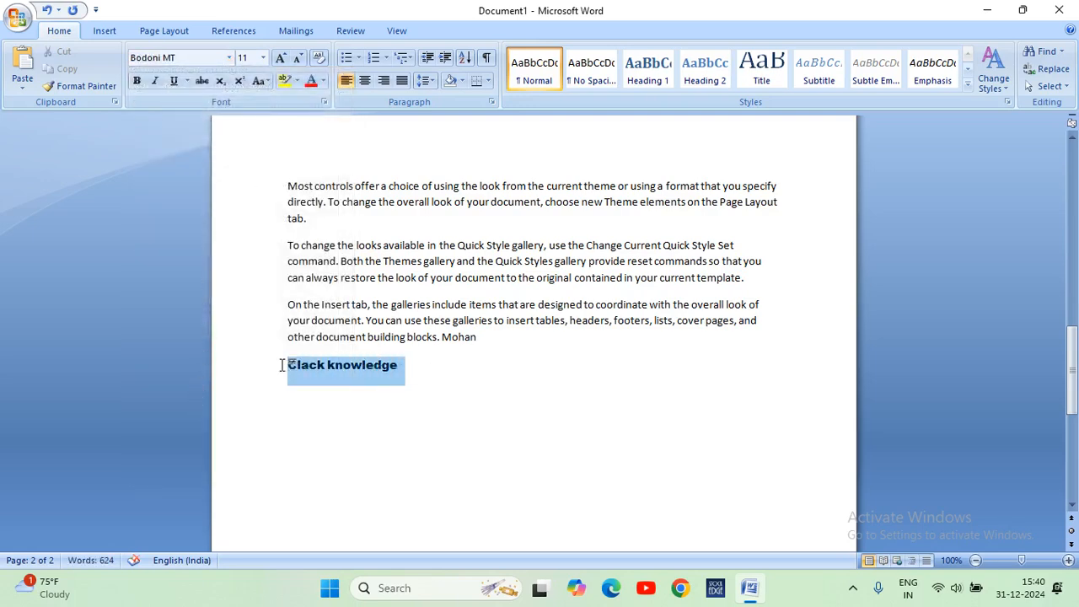
pyautogui.click(229, 57)
pyautogui.click(286, 294)
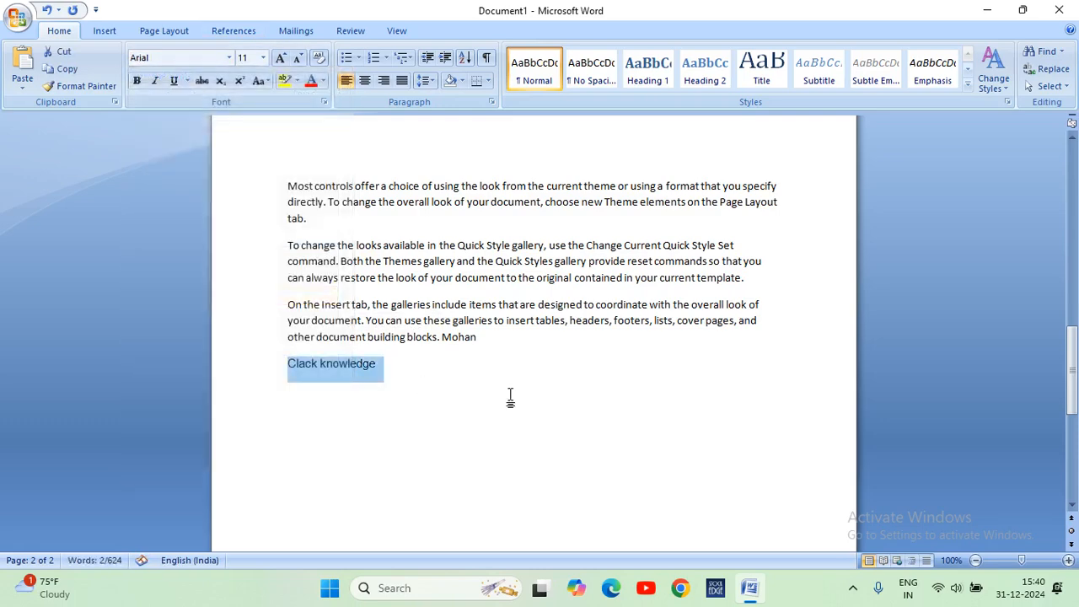
pyautogui.click(511, 397)
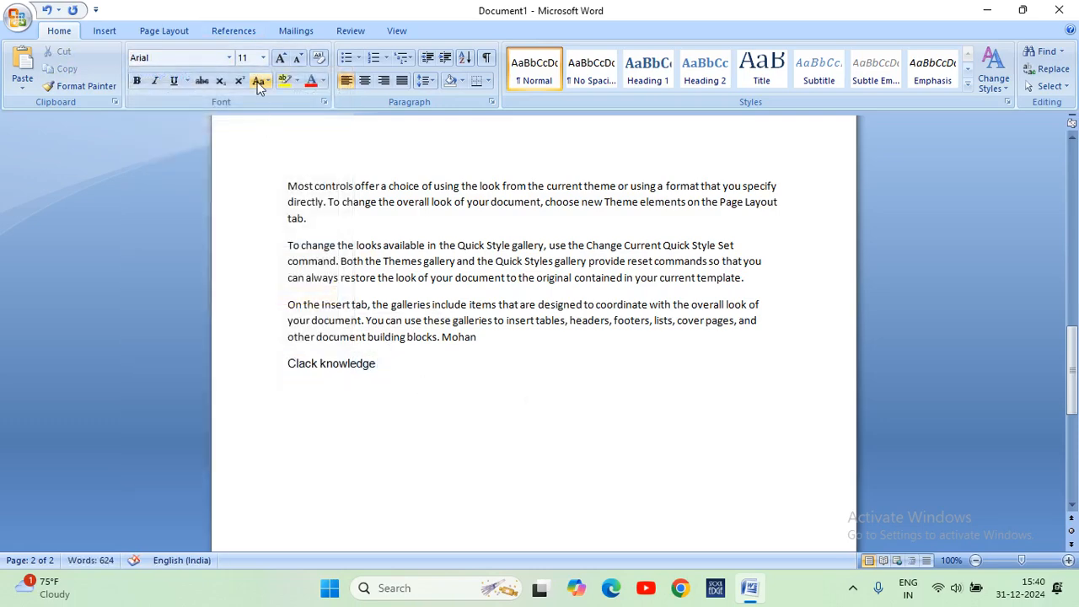
pyautogui.click(230, 57)
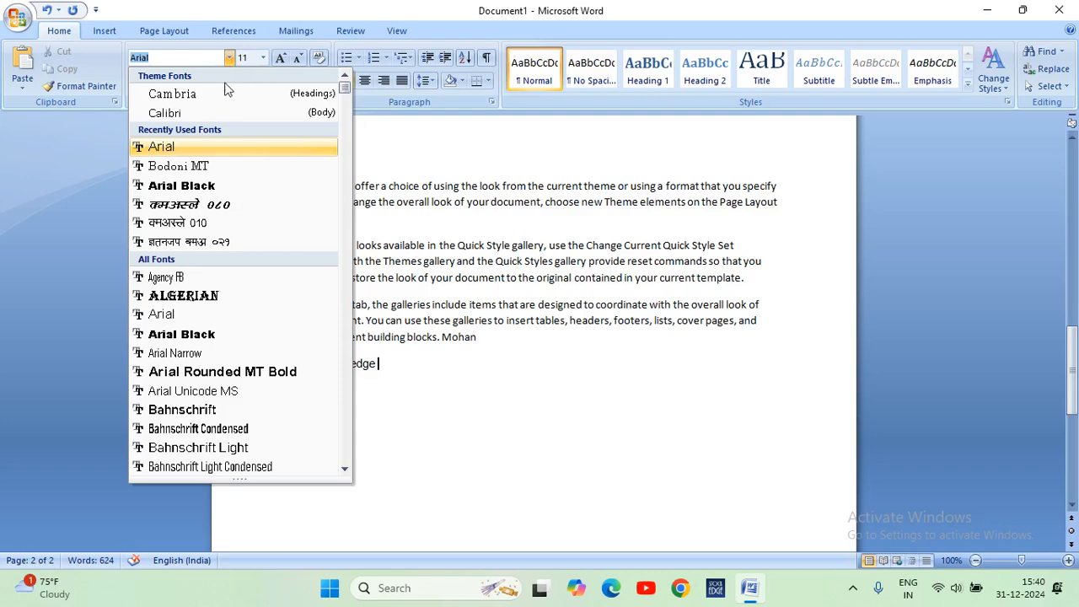
pyautogui.scroll(-5, 240, 233)
pyautogui.scroll(-20, 240, 239)
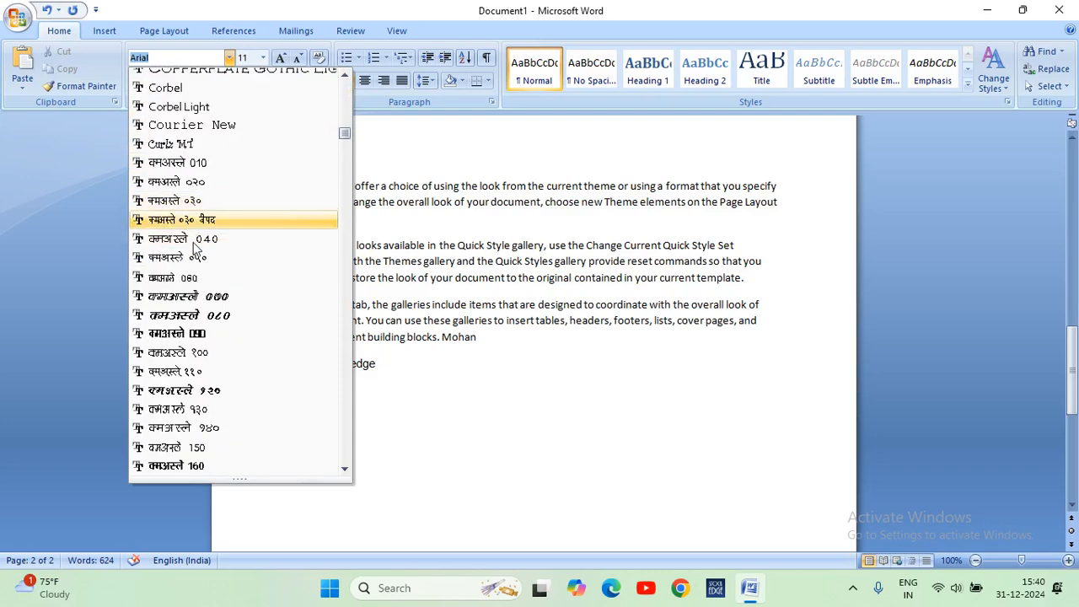
pyautogui.click(403, 364)
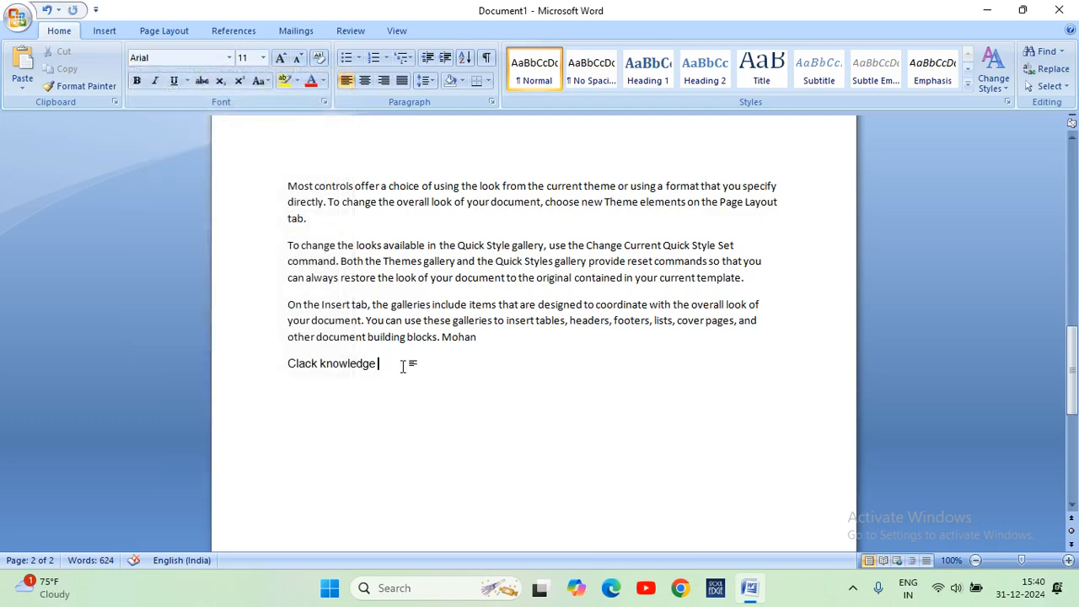
# Change the font of all text on the second page, including "Clack knowledge", to Bodoni MT.
pyautogui.moveTo(404, 364); pyautogui.dragTo(294, 187)
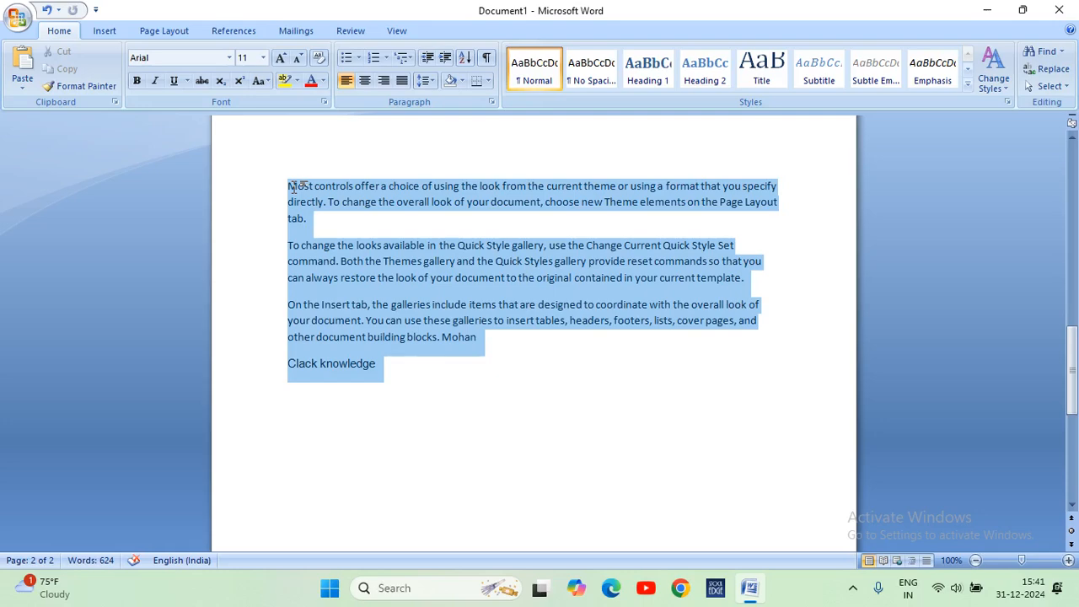
pyautogui.click(293, 186)
pyautogui.moveTo(399, 363); pyautogui.dragTo(300, 188)
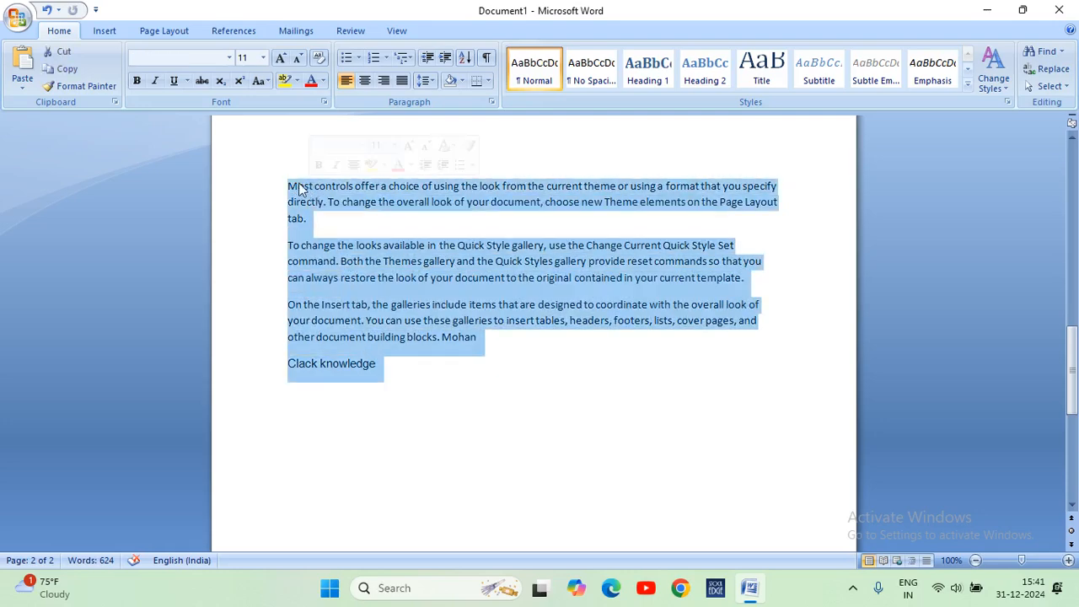
pyautogui.click(230, 57)
pyautogui.click(188, 167)
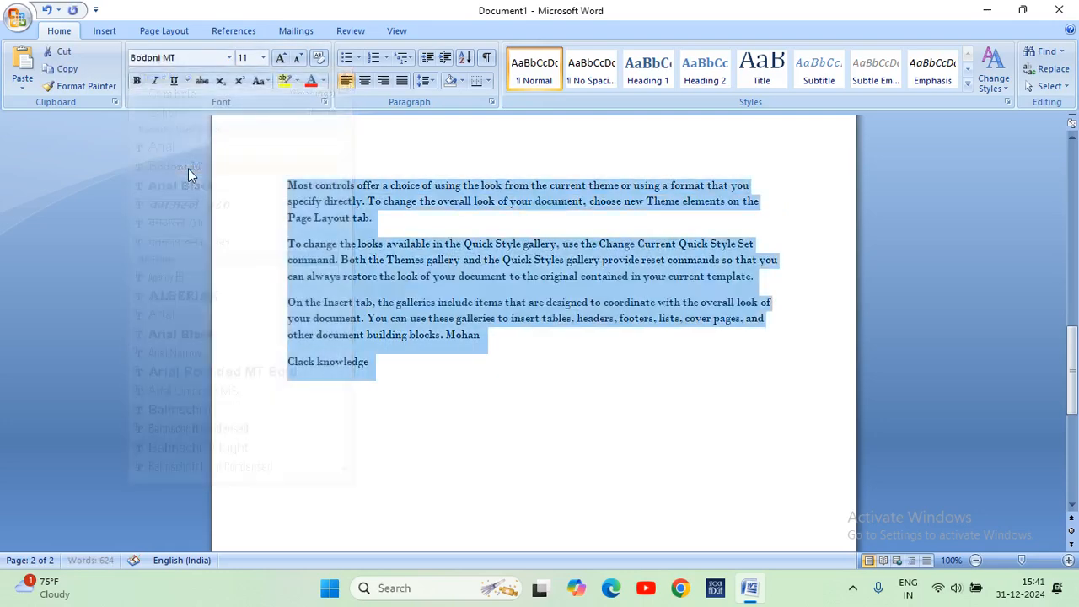
pyautogui.click(498, 385)
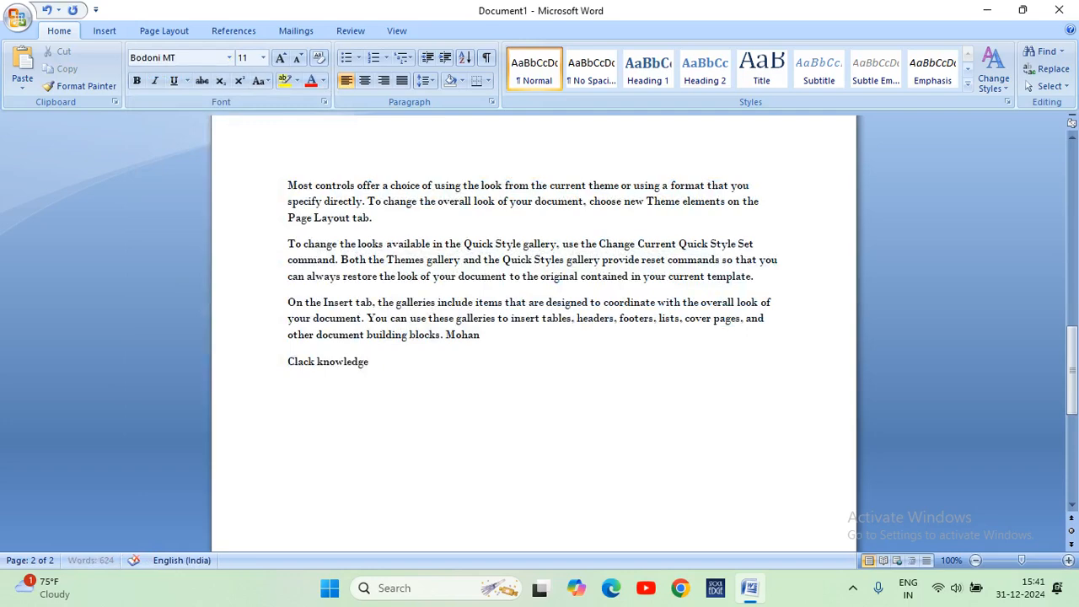
# Try the DevLys 080 font by entering "fdf" after "Clack knowledge", and delete those test characters.
pyautogui.click(230, 58)
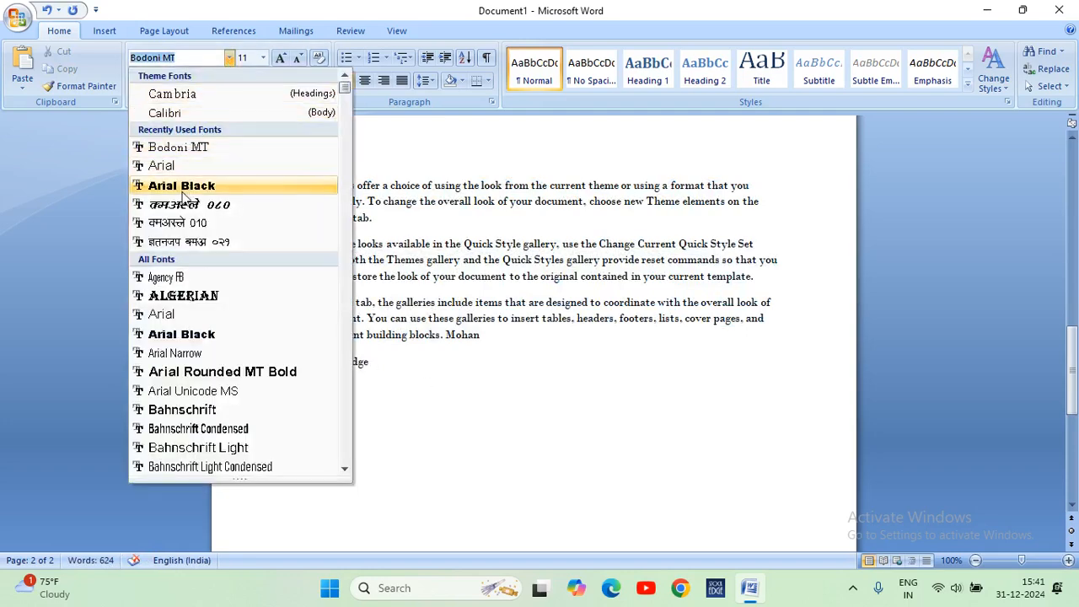
pyautogui.click(186, 205)
pyautogui.write('fdf')
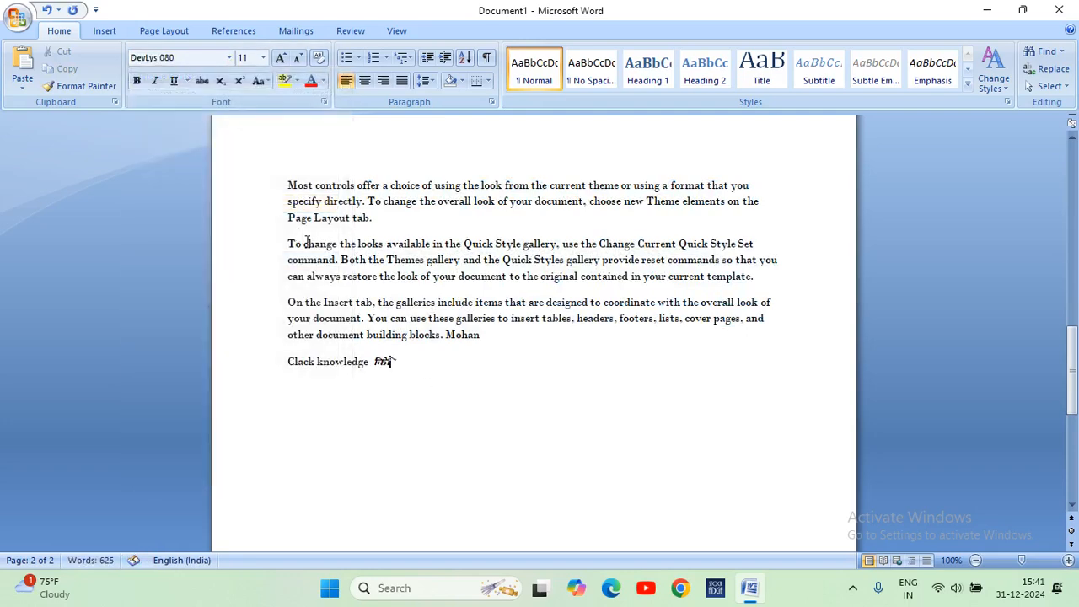
pyautogui.press('BackSpace')
pyautogui.press('BackSpace')
pyautogui.press('BackSpace')
pyautogui.scroll(5, 414, 363)
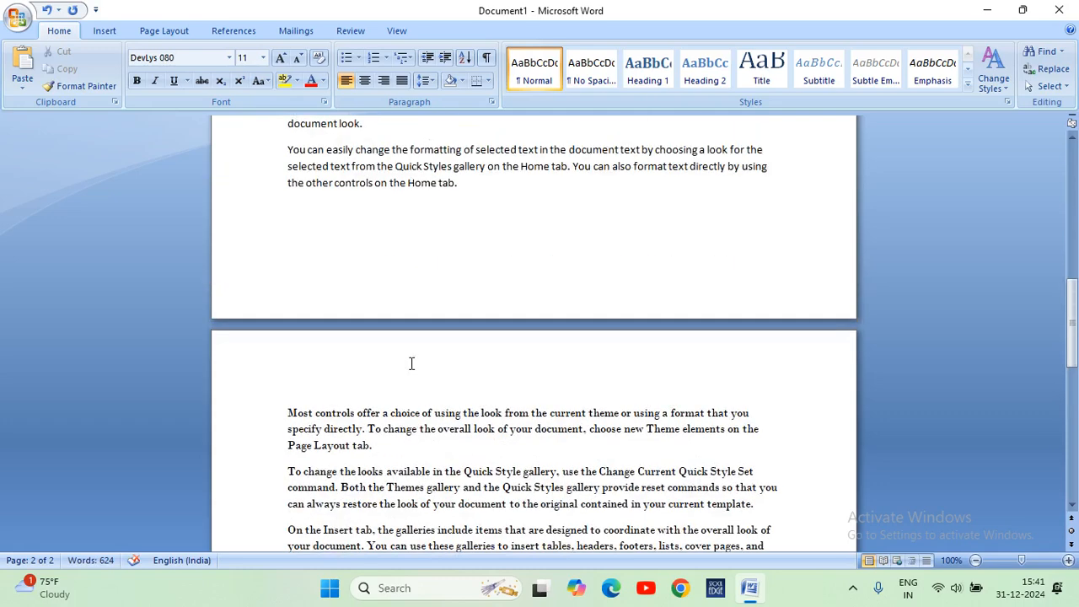
pyautogui.scroll(-5, 412, 363)
pyautogui.moveTo(410, 363); pyautogui.dragTo(351, 226)
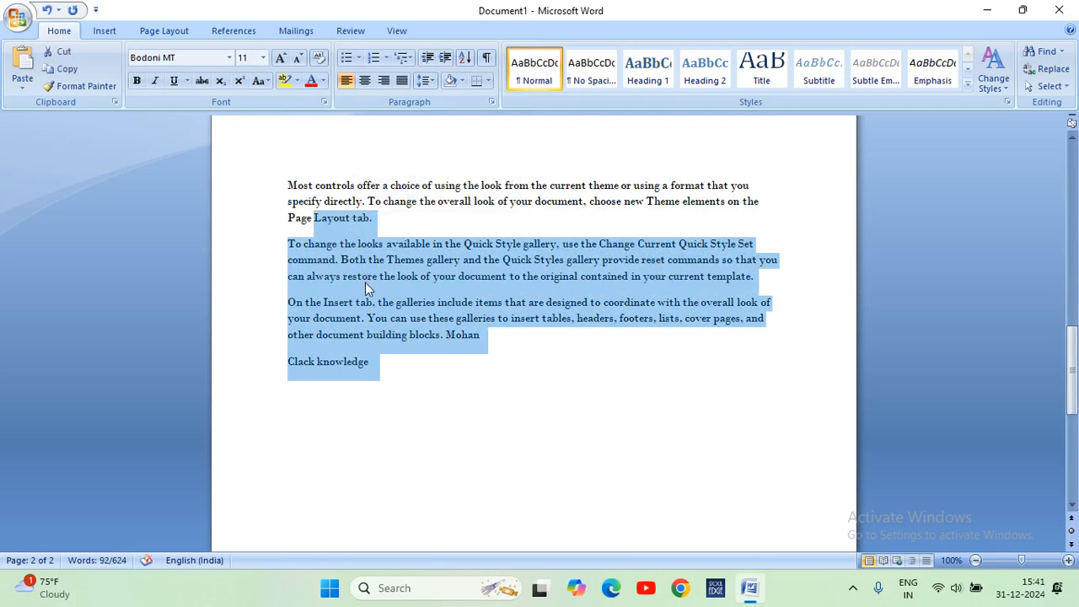
pyautogui.click(389, 362)
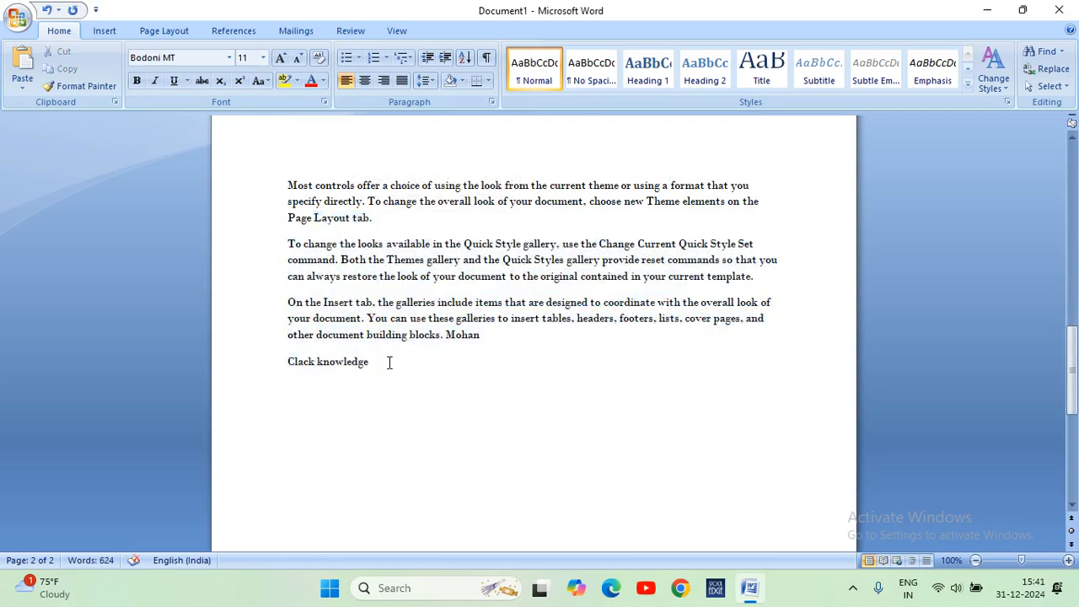
pyautogui.click(230, 59)
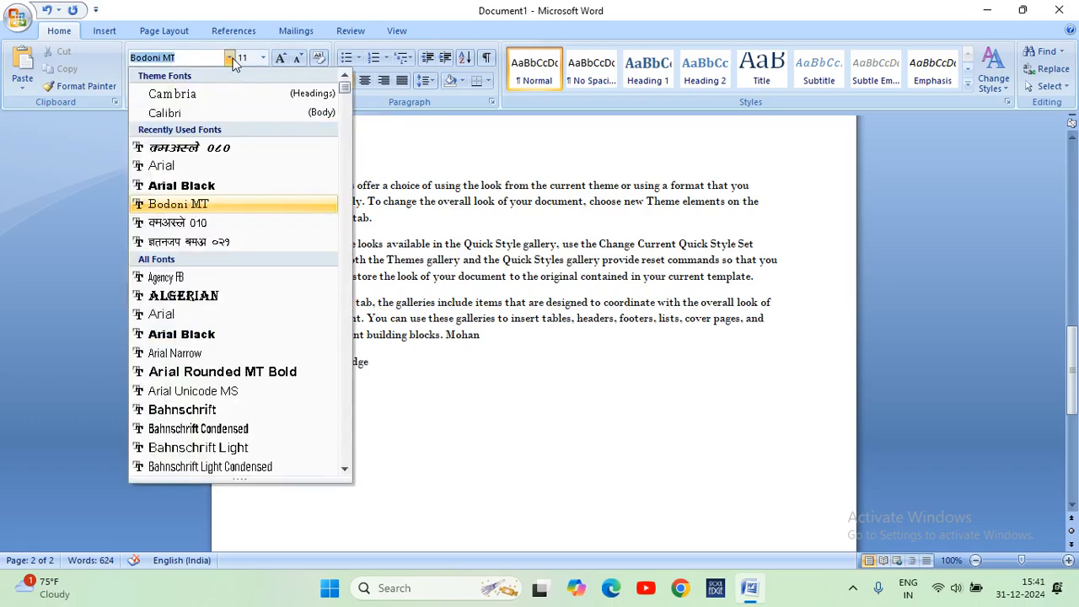
pyautogui.click(230, 59)
# Enlarge the "Clack knowledge" line to font size 48, and to the custom size 110.
pyautogui.click(263, 57)
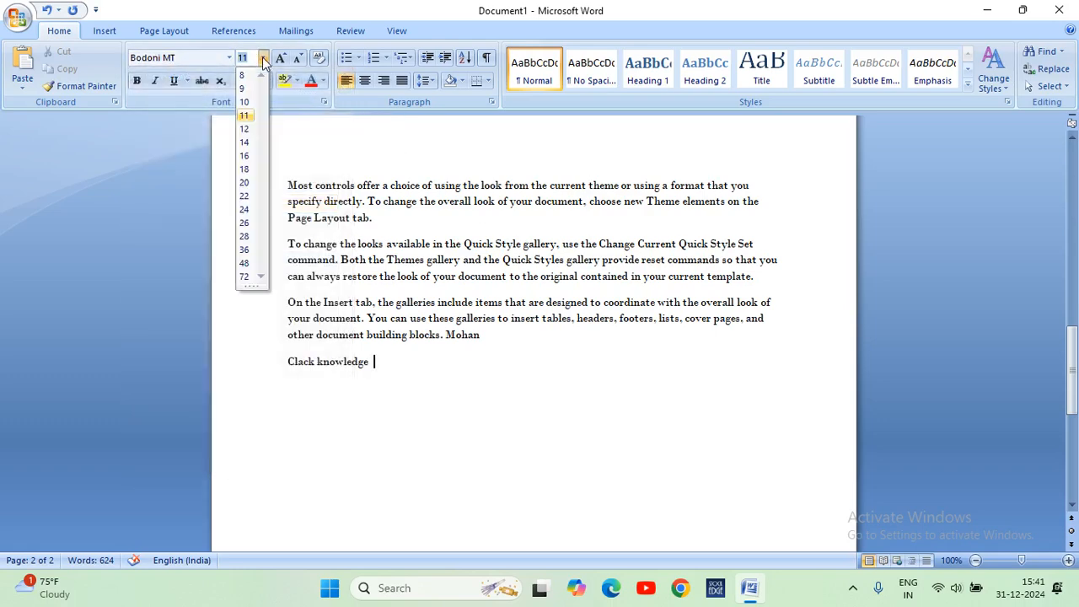
pyautogui.click(387, 364)
pyautogui.moveTo(388, 364); pyautogui.dragTo(289, 365)
pyautogui.click(263, 57)
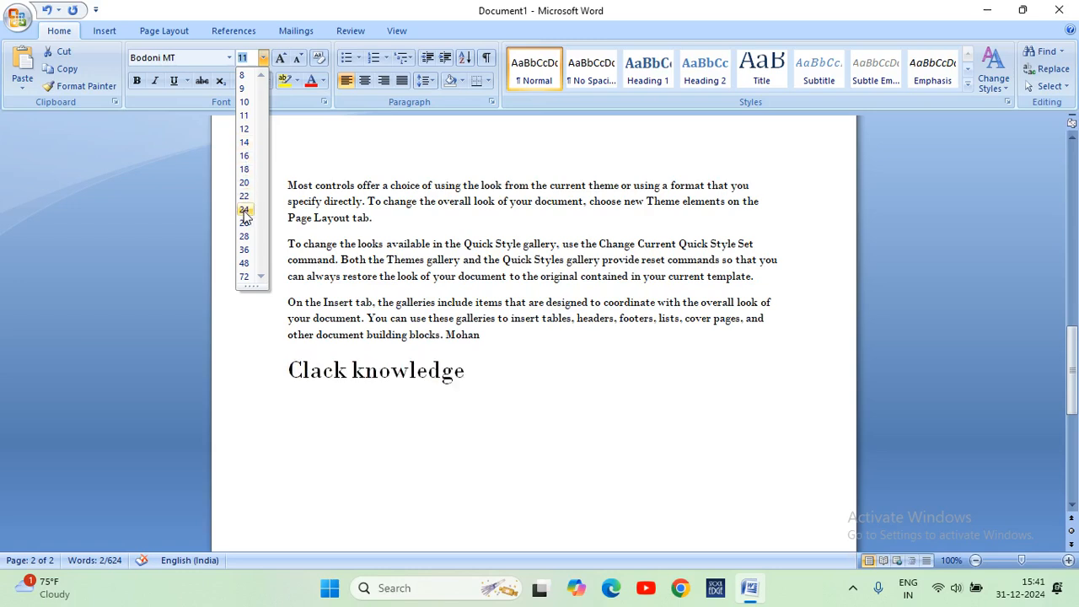
pyautogui.click(244, 263)
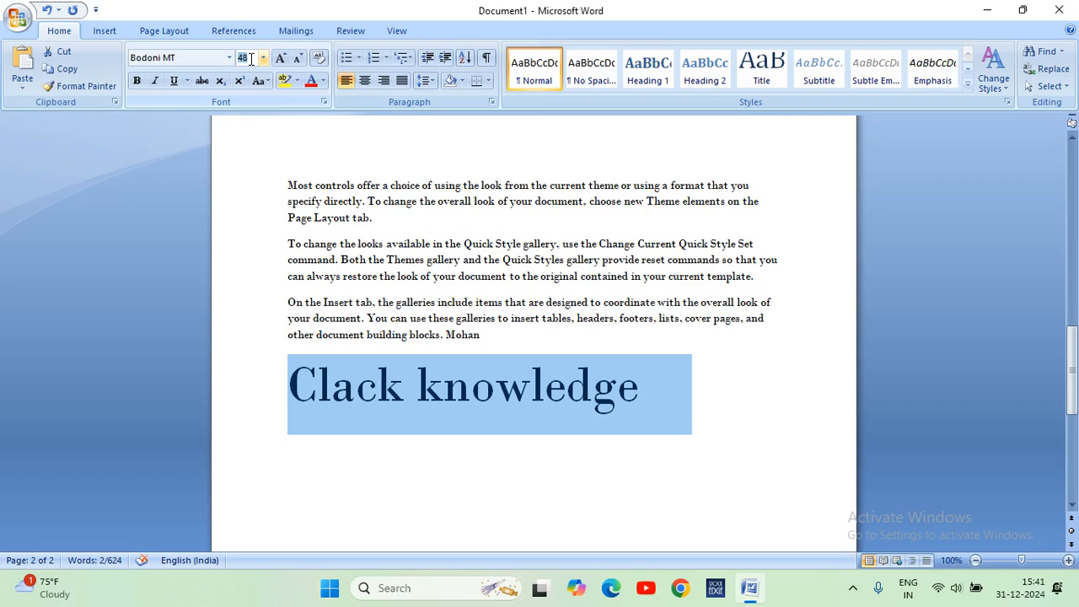
pyautogui.write('110')
pyautogui.press('Return')
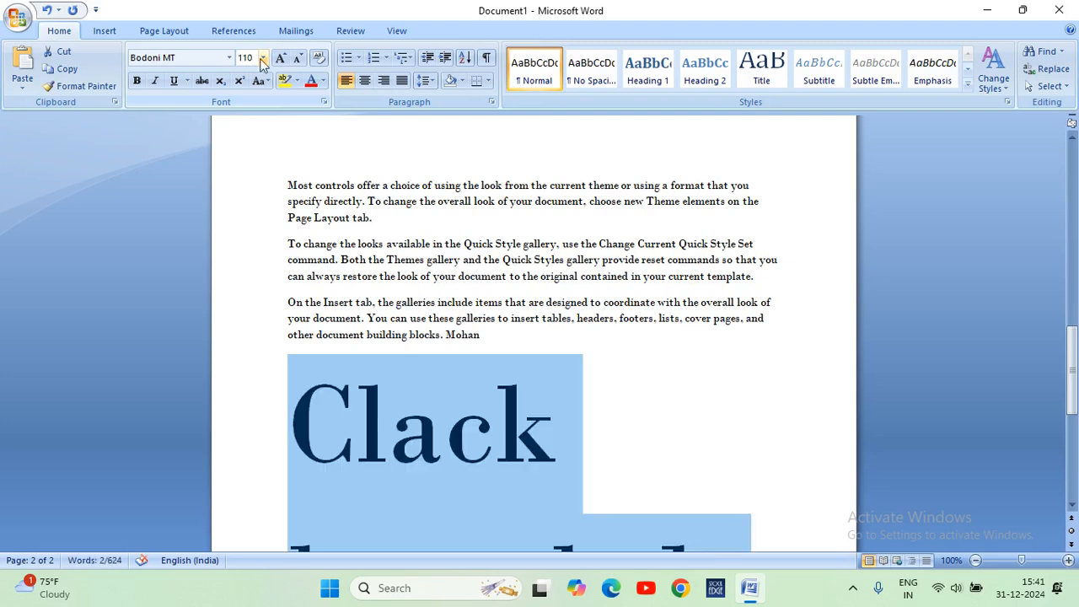
# Set the font size of the "Clack knowledge" line to 18.
pyautogui.click(258, 58)
pyautogui.write('18')
pyautogui.press('Return')
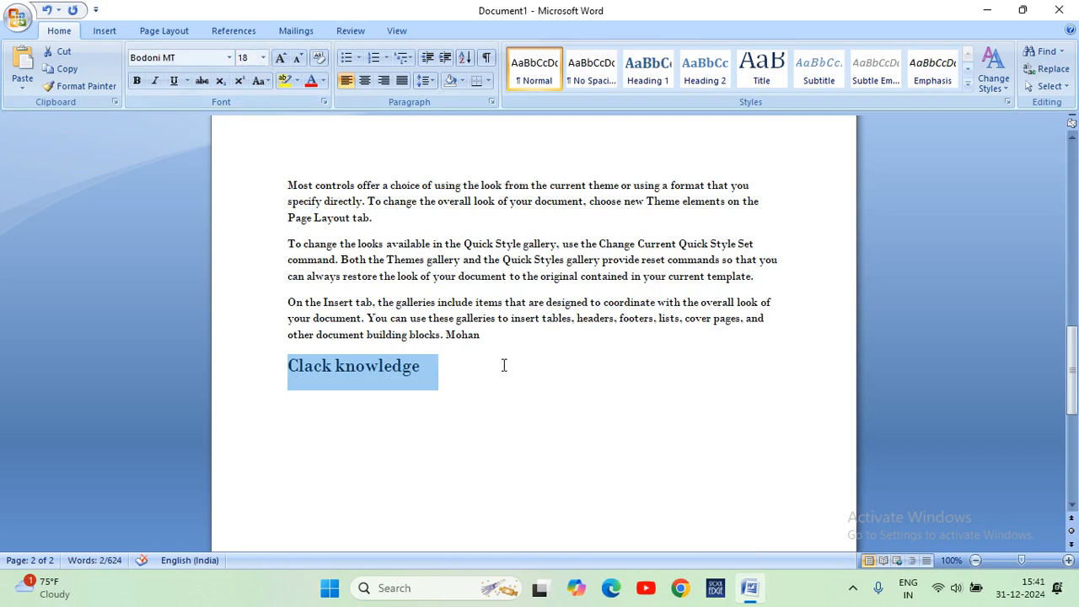
pyautogui.click(504, 365)
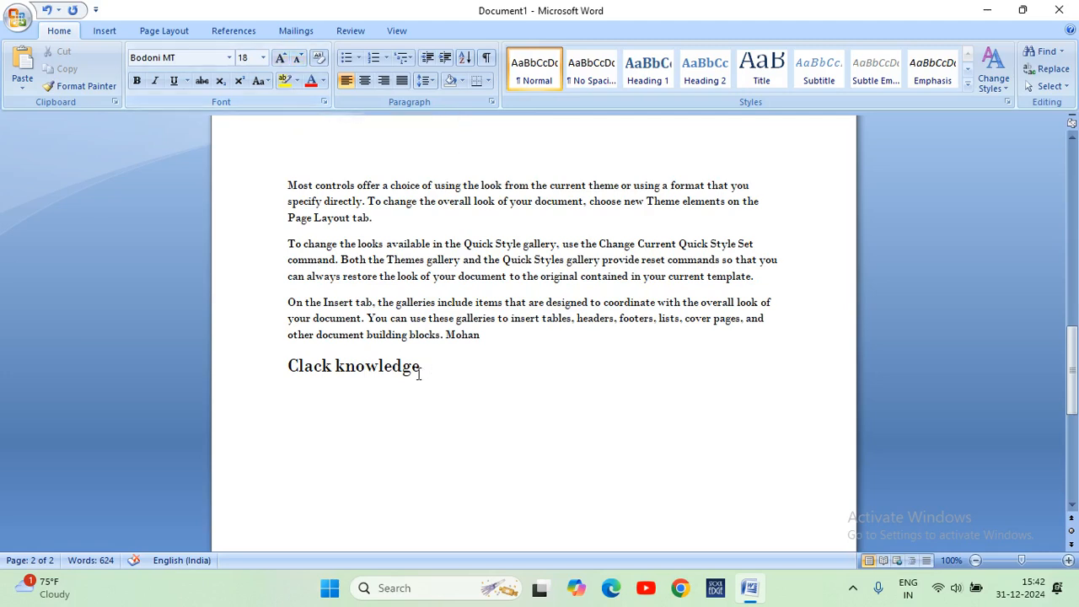
# Grow the font of the "Clack knowledge" line in increments up to size 72.
pyautogui.moveTo(438, 368); pyautogui.dragTo(284, 374)
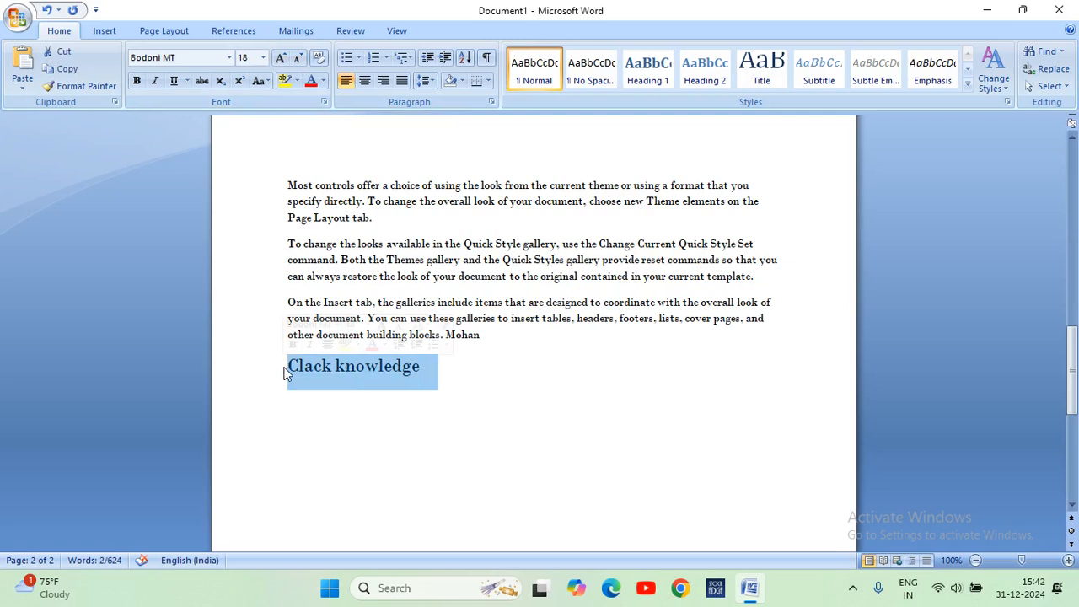
pyautogui.click(281, 57)
pyautogui.click(281, 57)
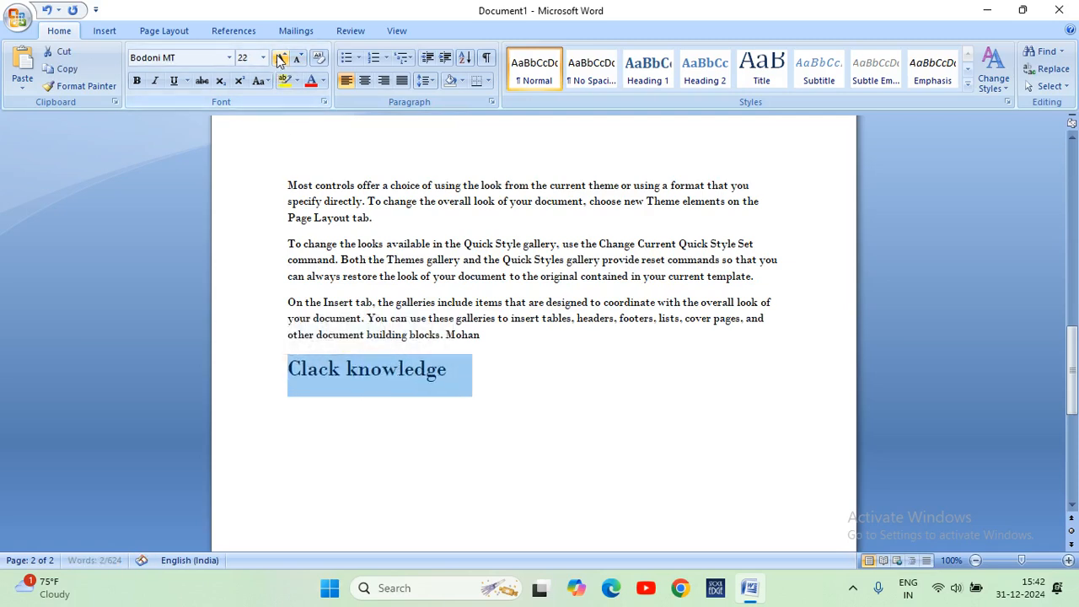
pyautogui.click(281, 57)
pyautogui.click(280, 57)
pyautogui.click(281, 57)
pyautogui.click(281, 58)
pyautogui.click(280, 57)
pyautogui.click(281, 58)
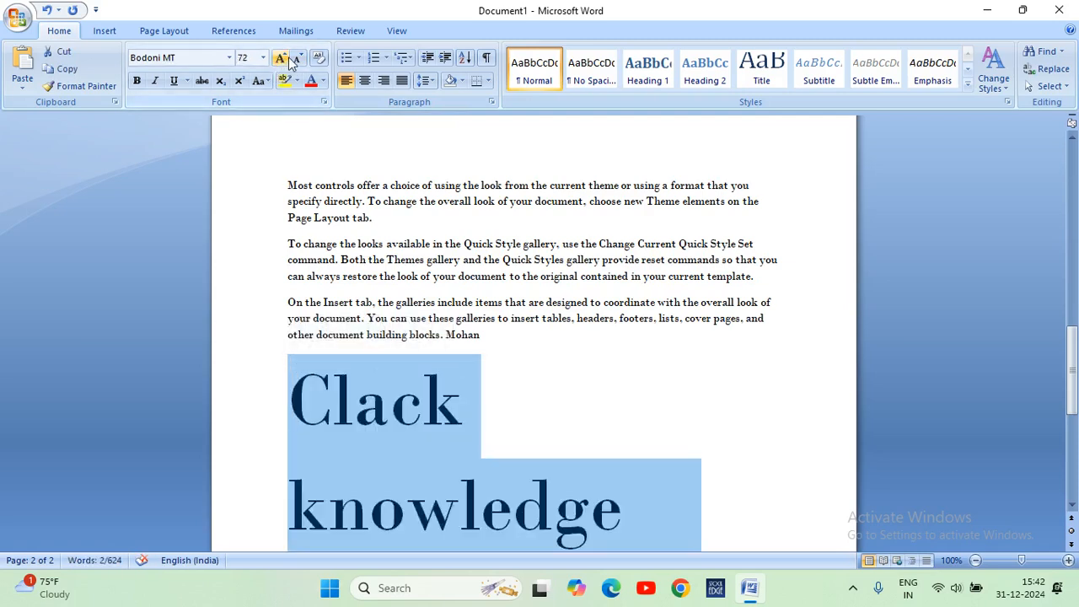
# Shrink the font of the "Clack knowledge" line in increments down to size 24.
pyautogui.click(300, 58)
pyautogui.click(299, 58)
pyautogui.click(299, 58)
pyautogui.click(299, 57)
pyautogui.click(300, 58)
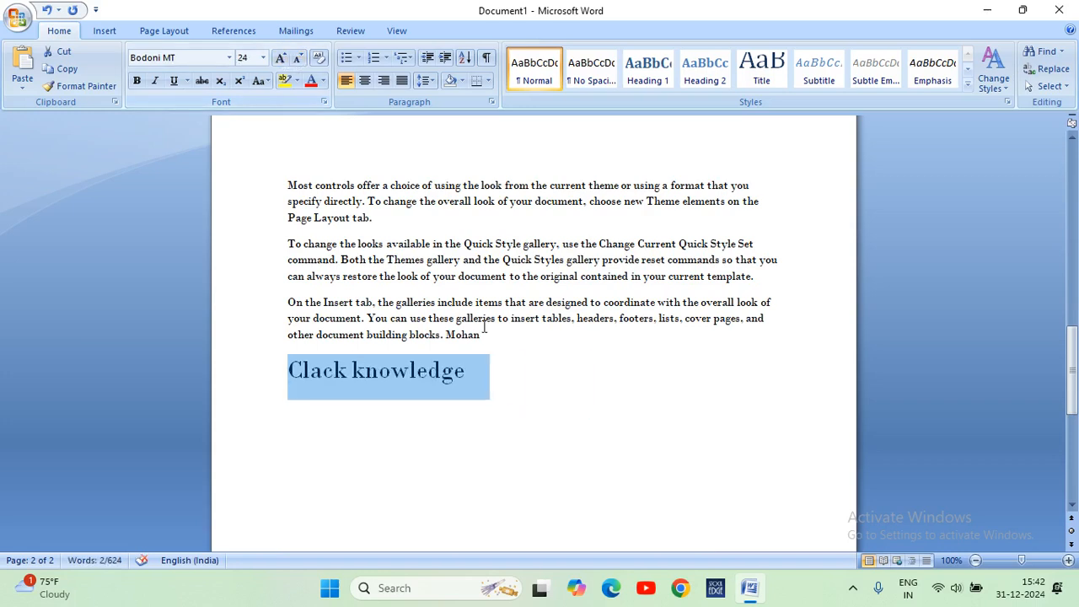
pyautogui.click(542, 377)
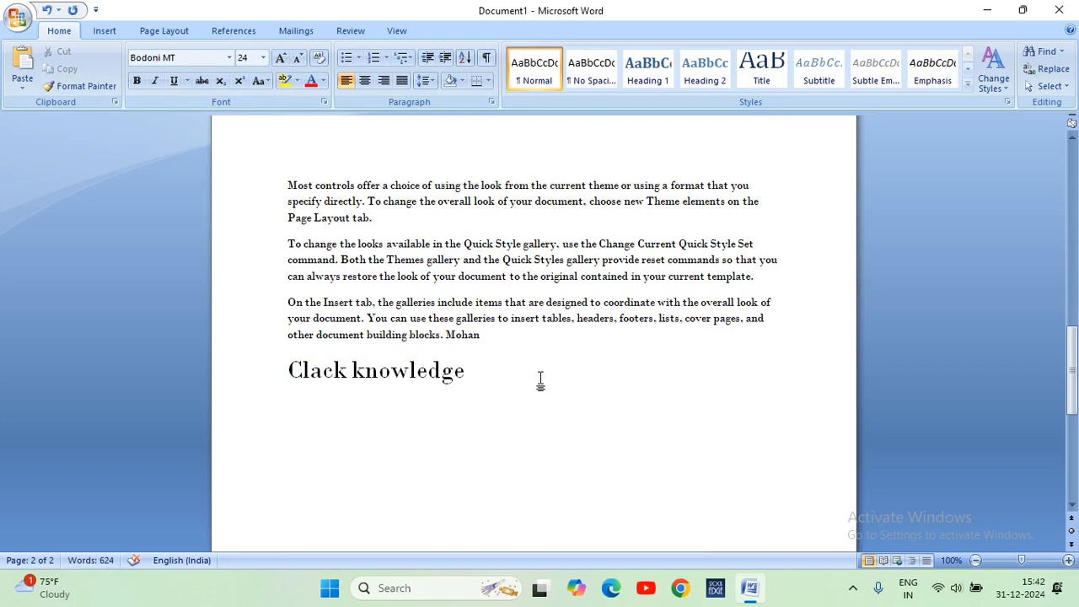
# Make the "Clack knowledge" line bold and remove the bold, and do the same with italic.
pyautogui.moveTo(466, 370); pyautogui.dragTo(283, 354)
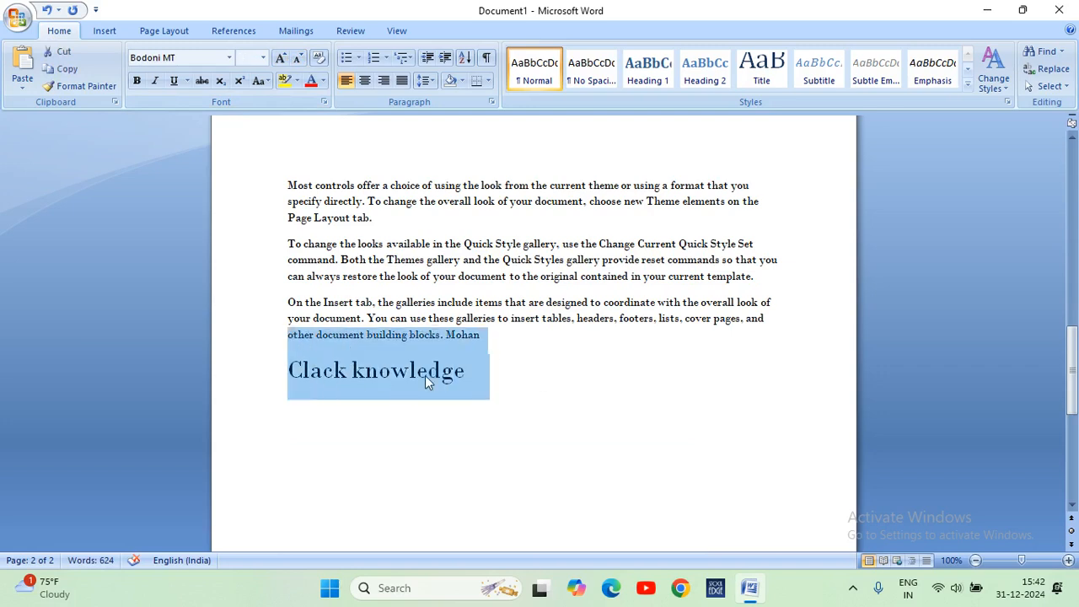
pyautogui.click(509, 386)
pyautogui.moveTo(475, 380); pyautogui.dragTo(299, 403)
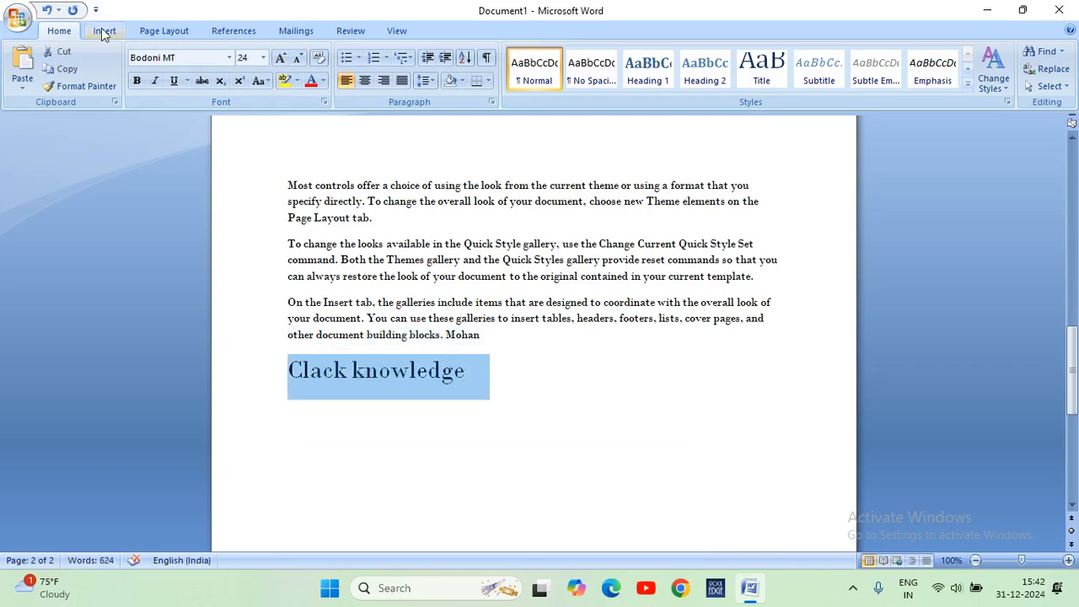
pyautogui.click(138, 81)
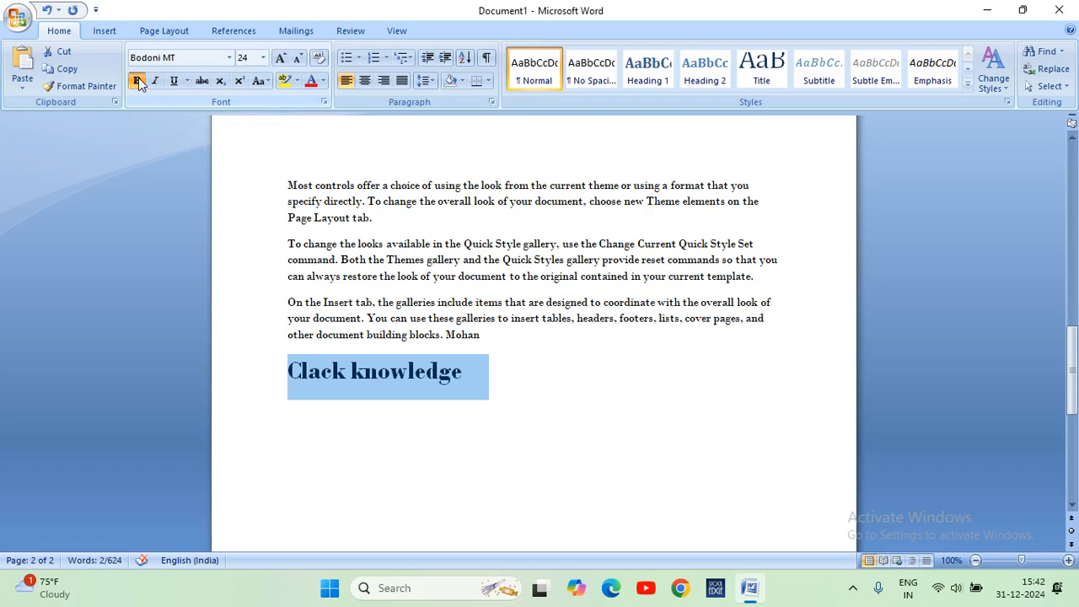
pyautogui.click(137, 81)
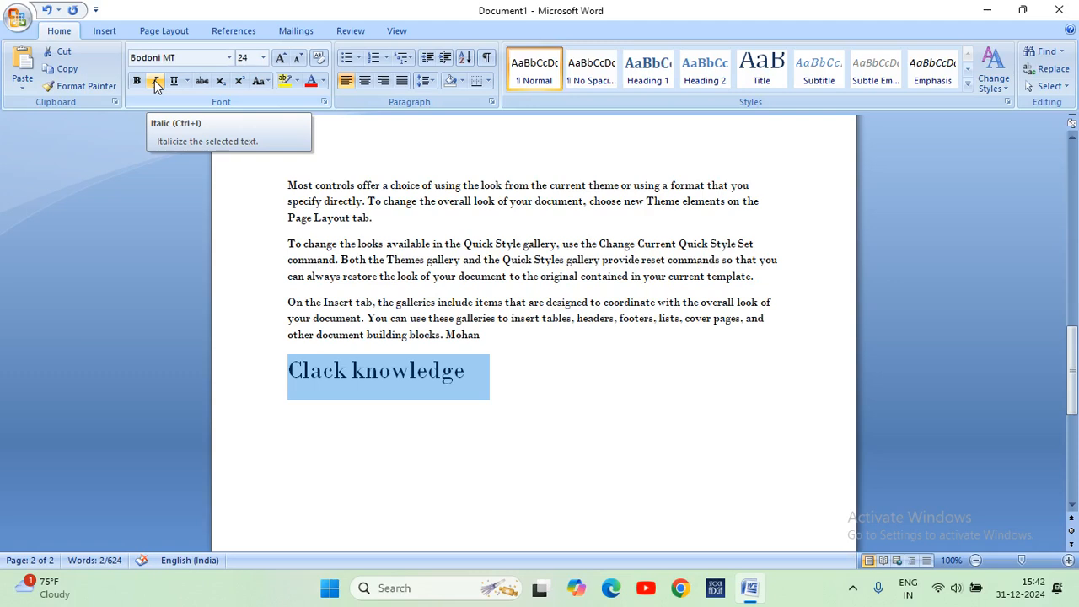
pyautogui.click(155, 82)
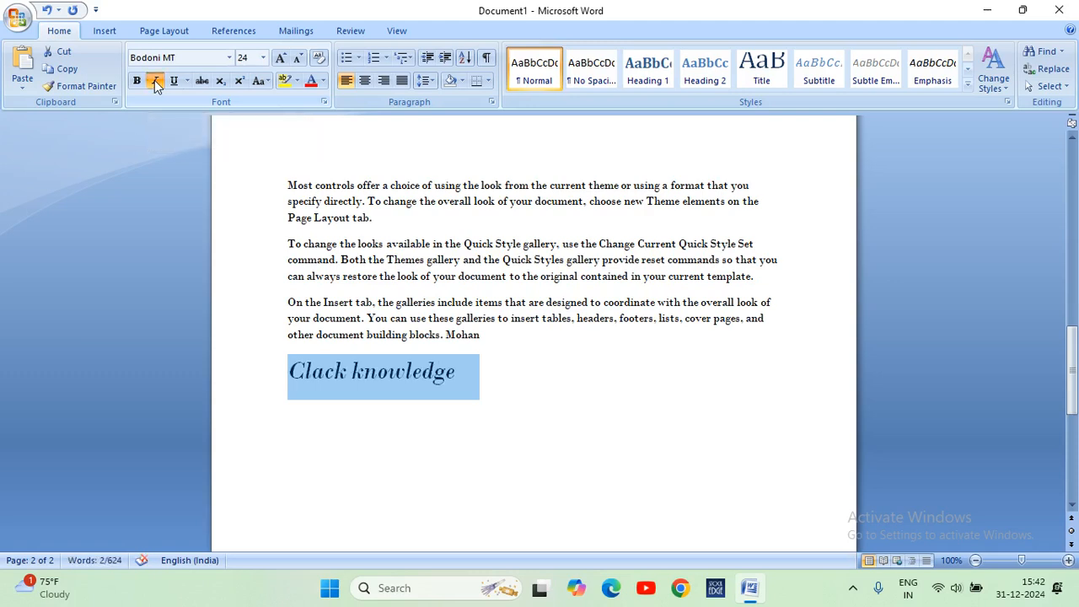
pyautogui.click(155, 82)
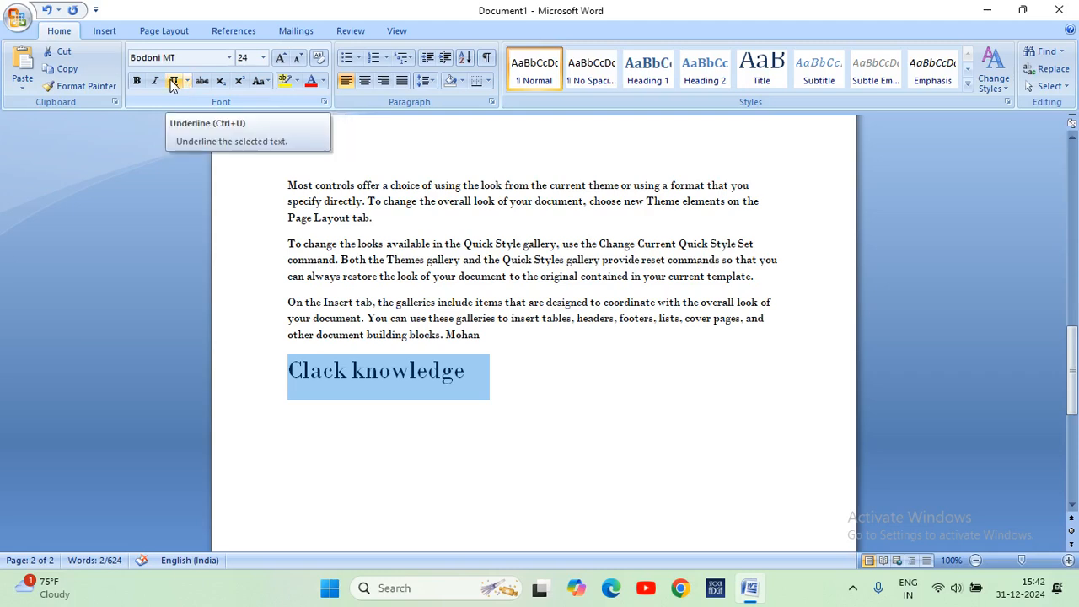
# Underline the "Clack knowledge" line with a single line, change the underline style to dashed, and change it to double.
pyautogui.click(175, 82)
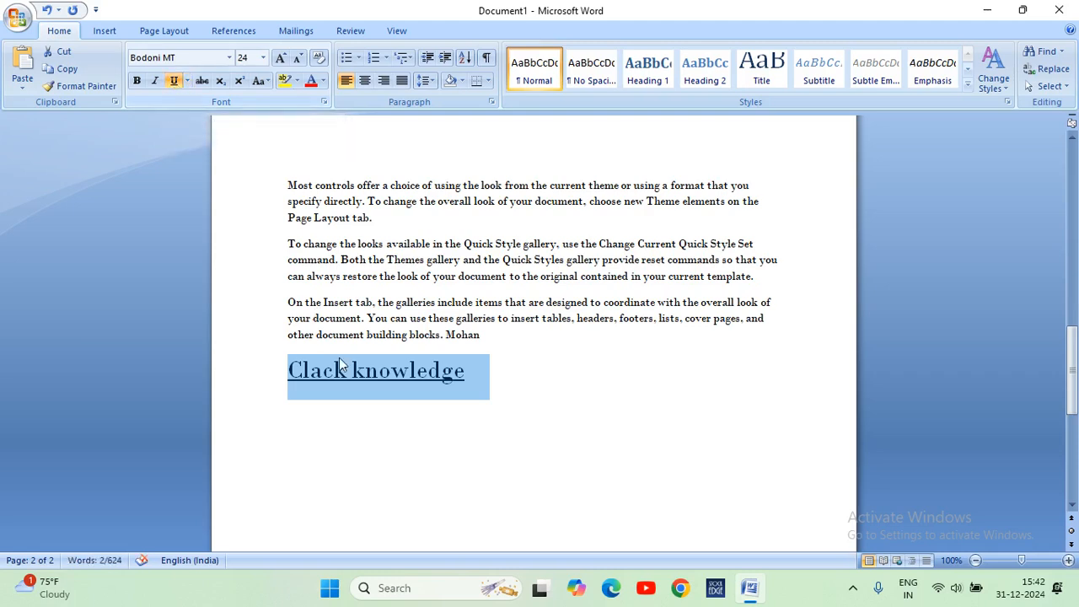
pyautogui.click(187, 82)
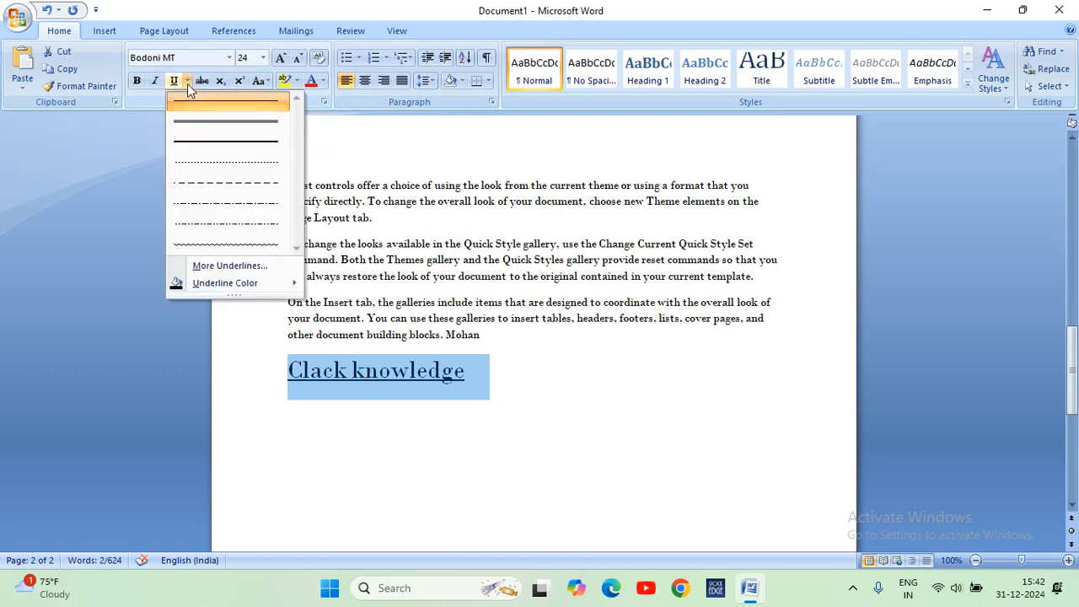
pyautogui.click(216, 203)
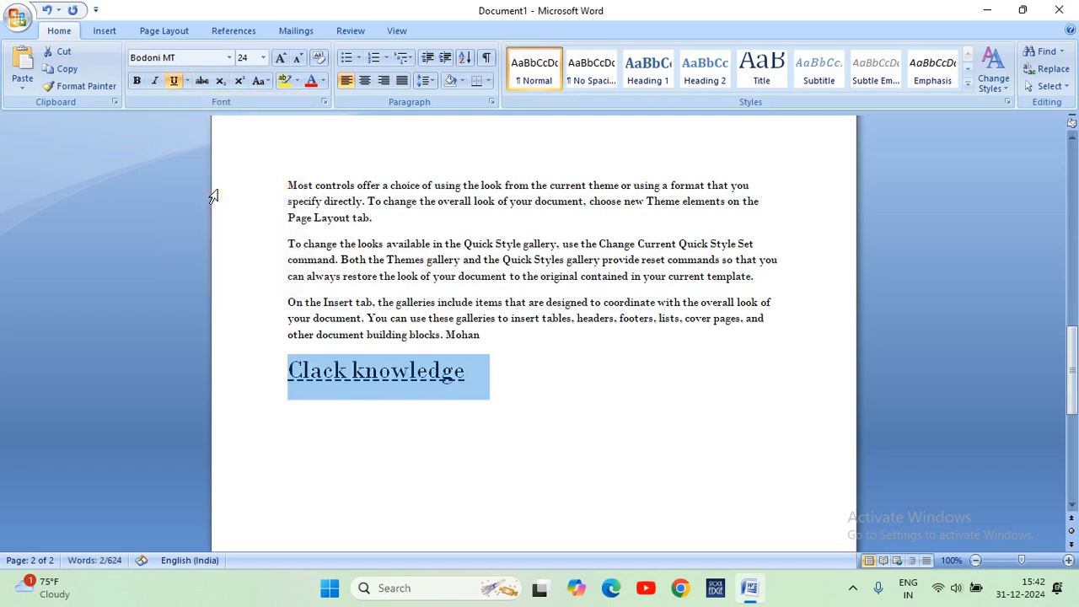
pyautogui.click(187, 83)
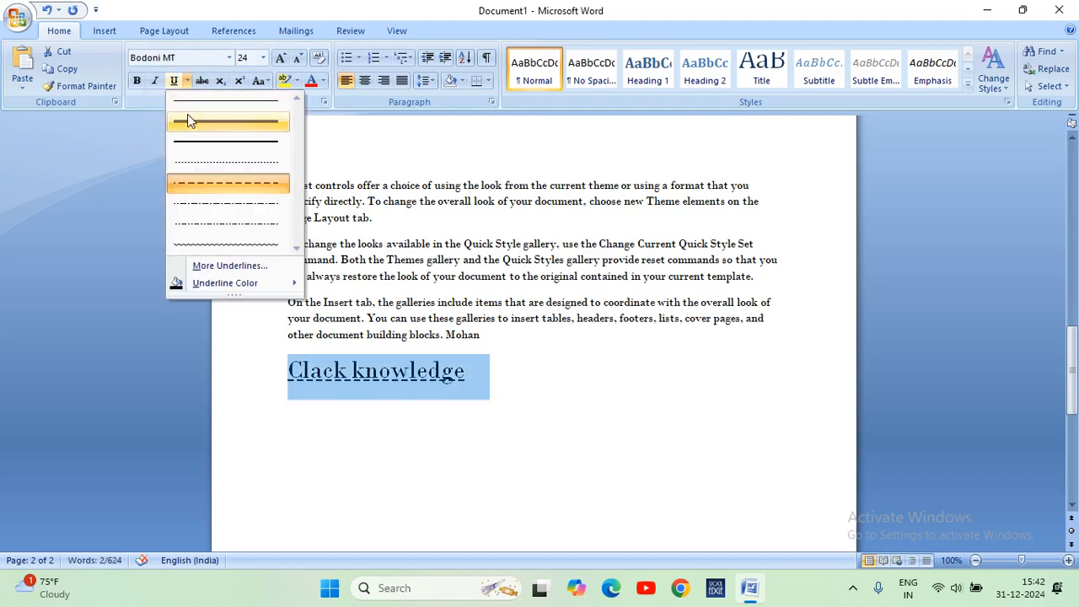
pyautogui.click(190, 117)
# Examine the underline colour choices and the additional font and character spacing options, leaving the settings unchanged.
pyautogui.click(187, 80)
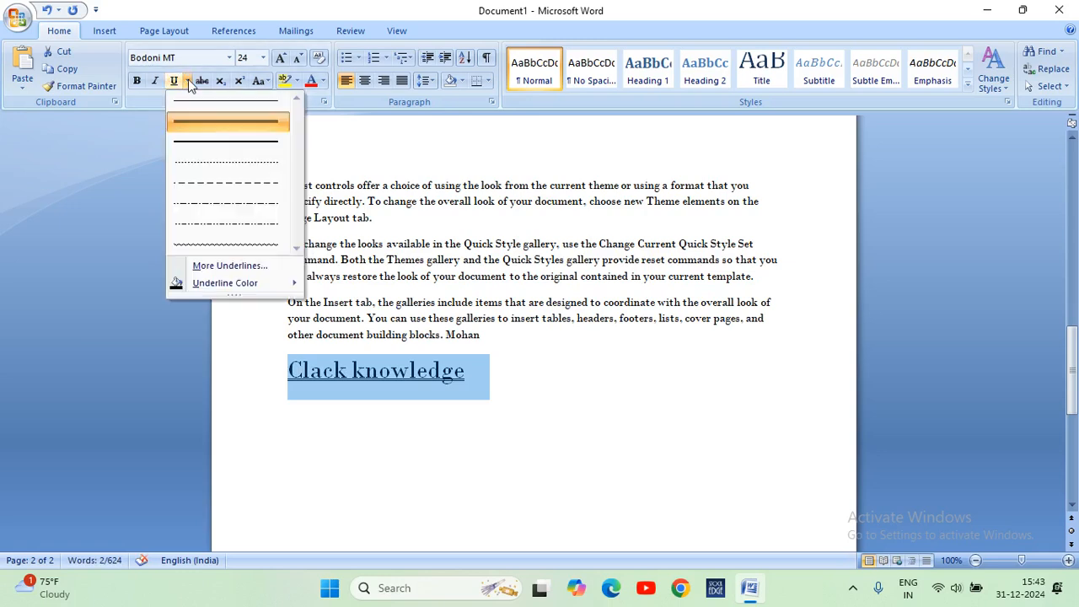
pyautogui.moveTo(288, 283)
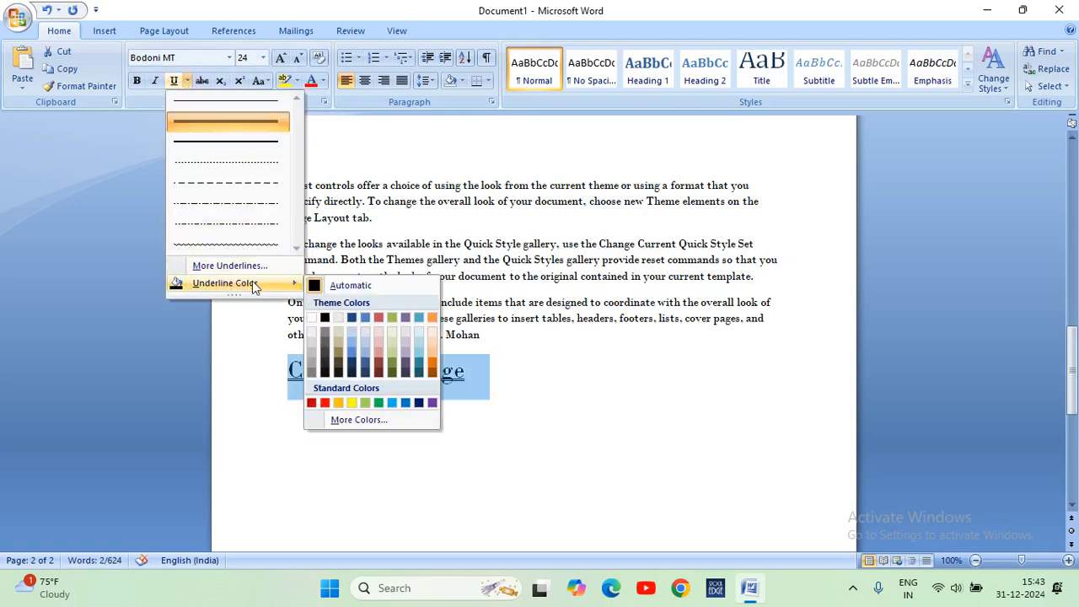
pyautogui.click(228, 267)
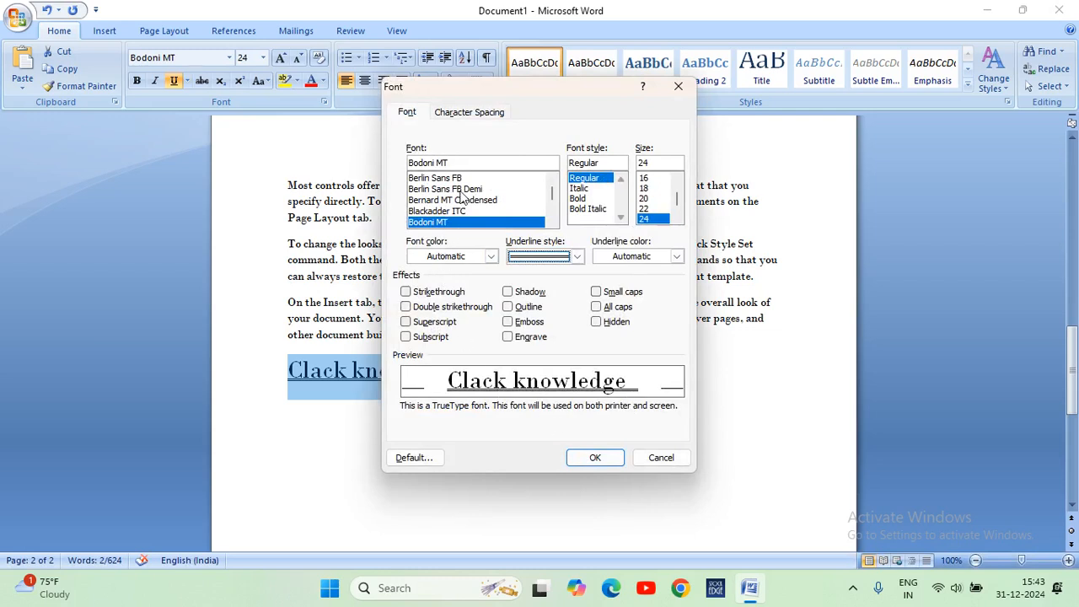
pyautogui.click(469, 112)
pyautogui.click(409, 112)
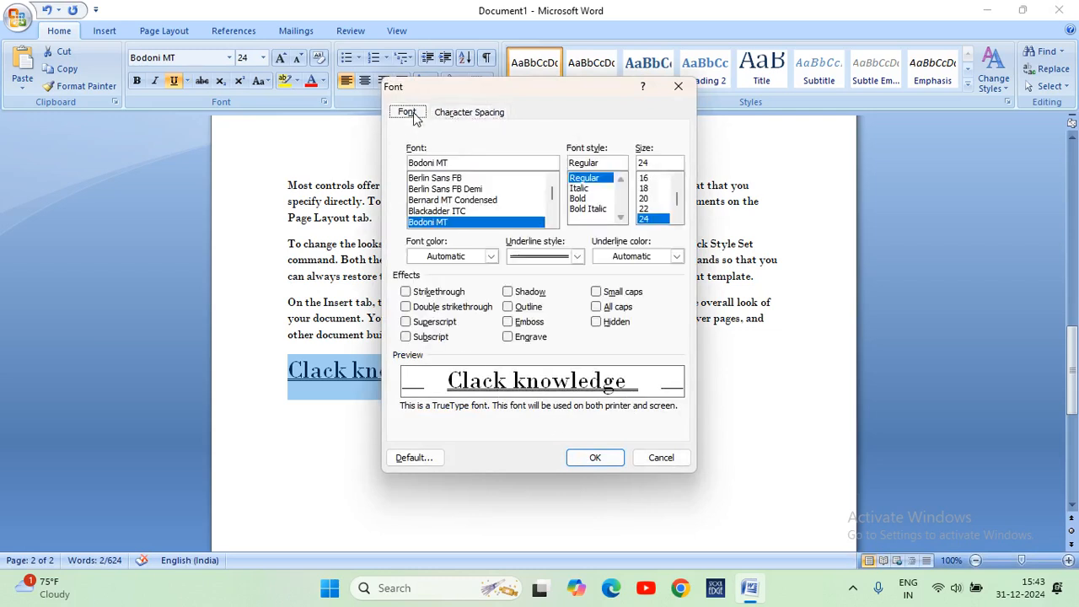
pyautogui.click(671, 462)
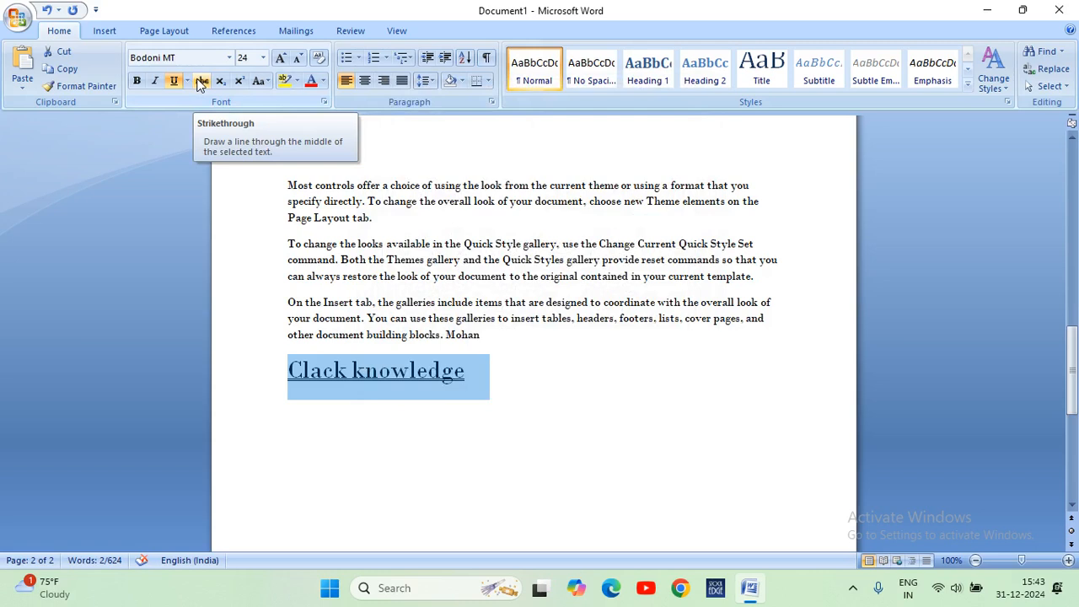
# Remove the underline from the "Clack knowledge" line.
pyautogui.click(520, 369)
pyautogui.click(279, 368)
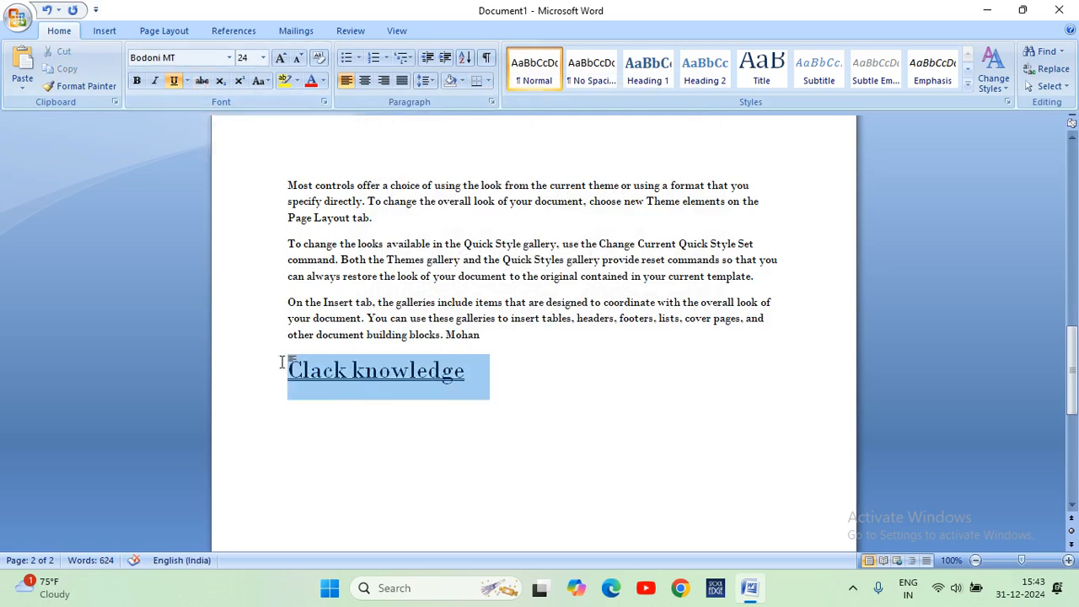
pyautogui.click(174, 80)
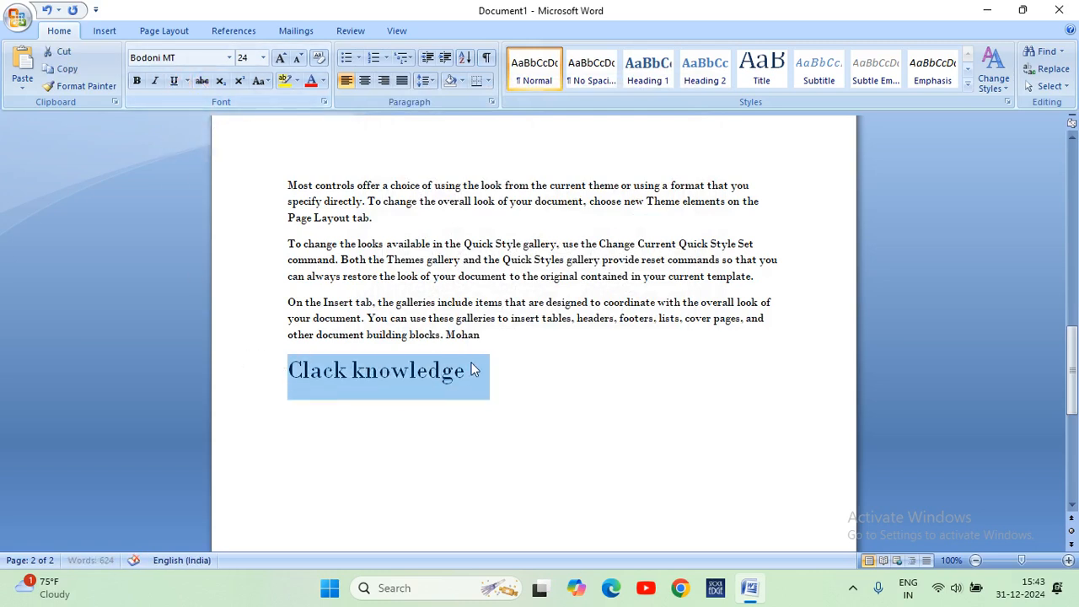
pyautogui.click(532, 386)
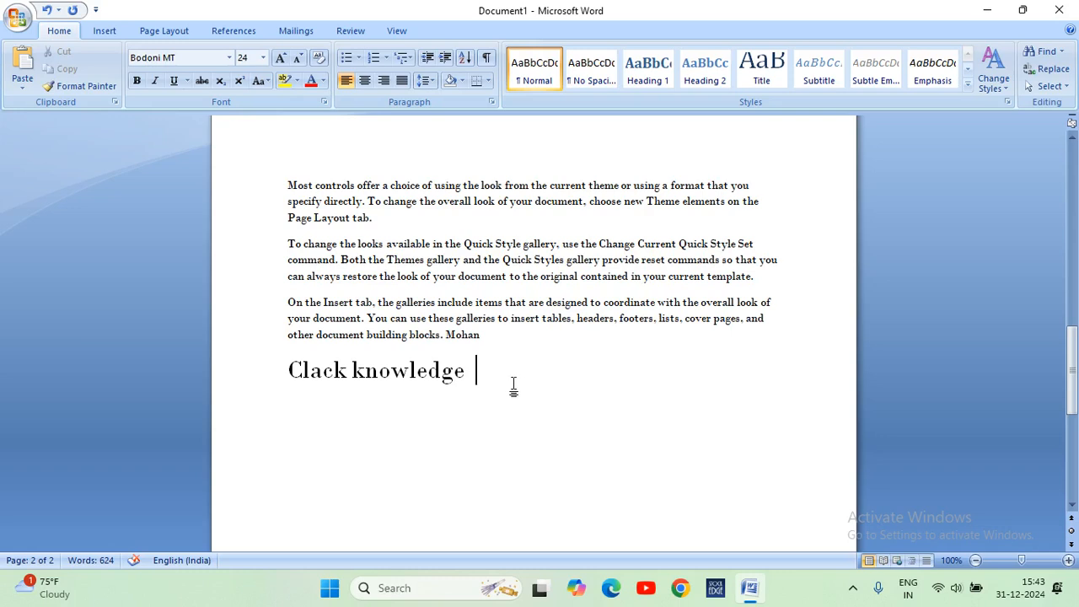
# Apply strikethrough to the "Clack knowledge" line.
pyautogui.moveTo(483, 371); pyautogui.dragTo(321, 371)
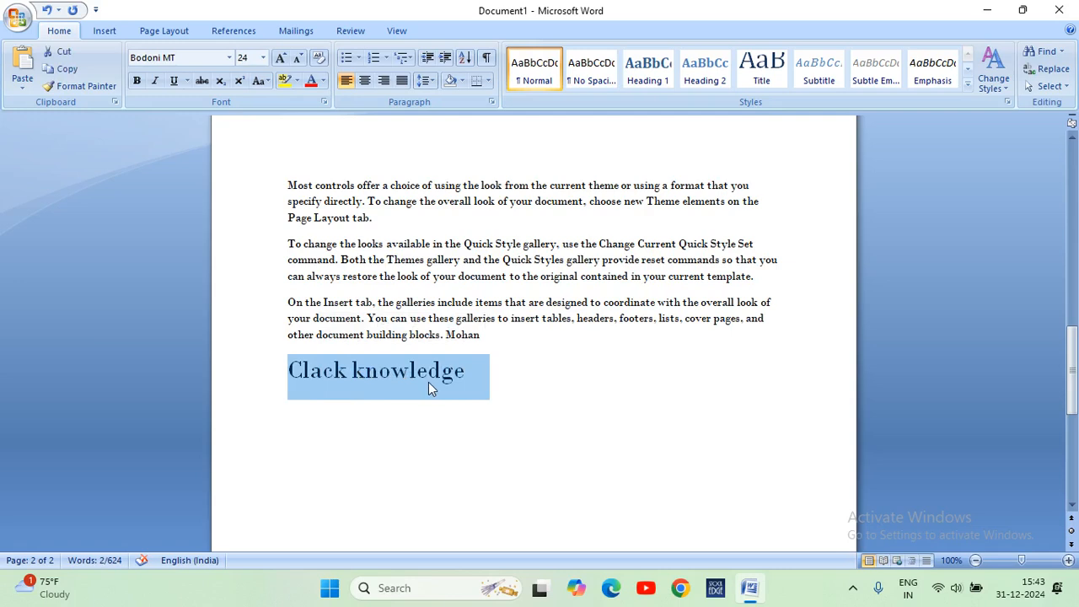
pyautogui.click(201, 82)
pyautogui.click(524, 381)
# Set the font color of the preceding paragraph's last line and the "Clack knowledge" line to light blue.
pyautogui.moveTo(519, 375); pyautogui.dragTo(291, 342)
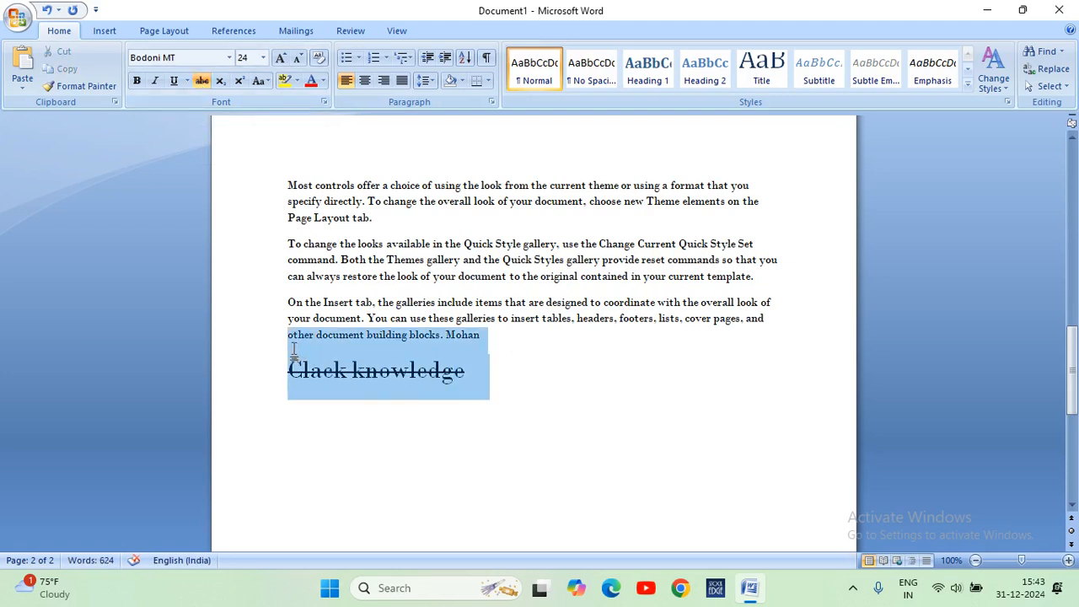
pyautogui.click(298, 88)
pyautogui.click(299, 81)
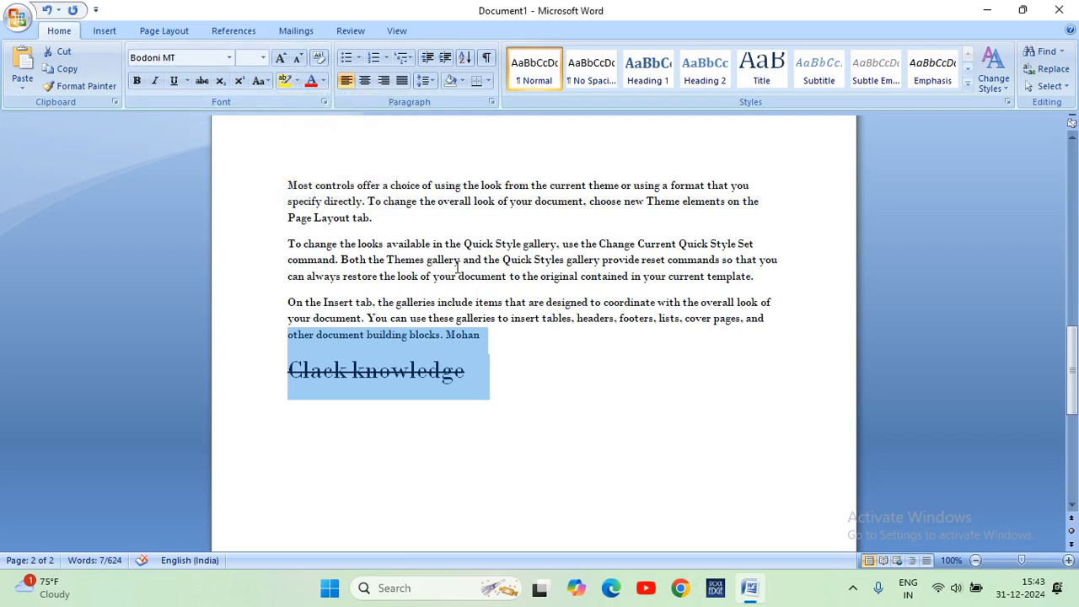
pyautogui.click(323, 81)
pyautogui.click(364, 165)
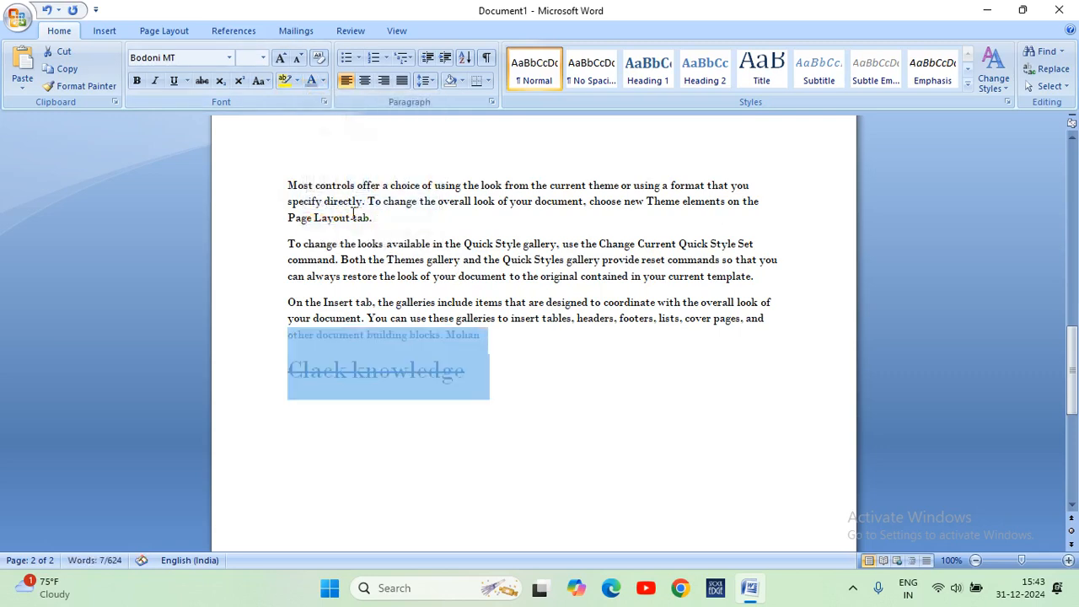
# Begin new text with "T" at the end of the paragraph above the "Clack knowledge" line.
pyautogui.click(524, 344)
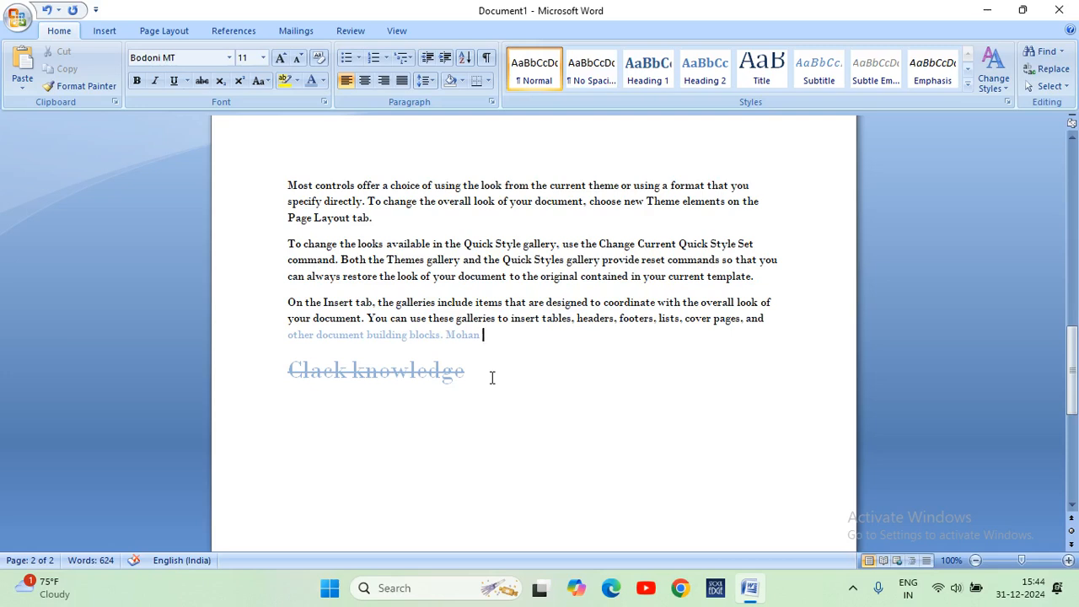
pyautogui.write('T')
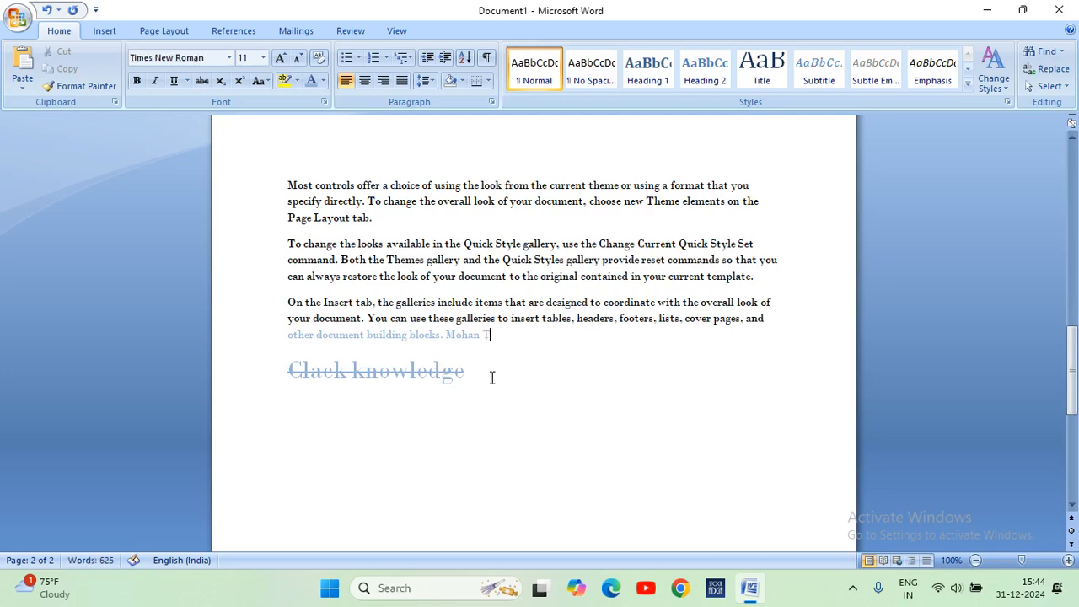